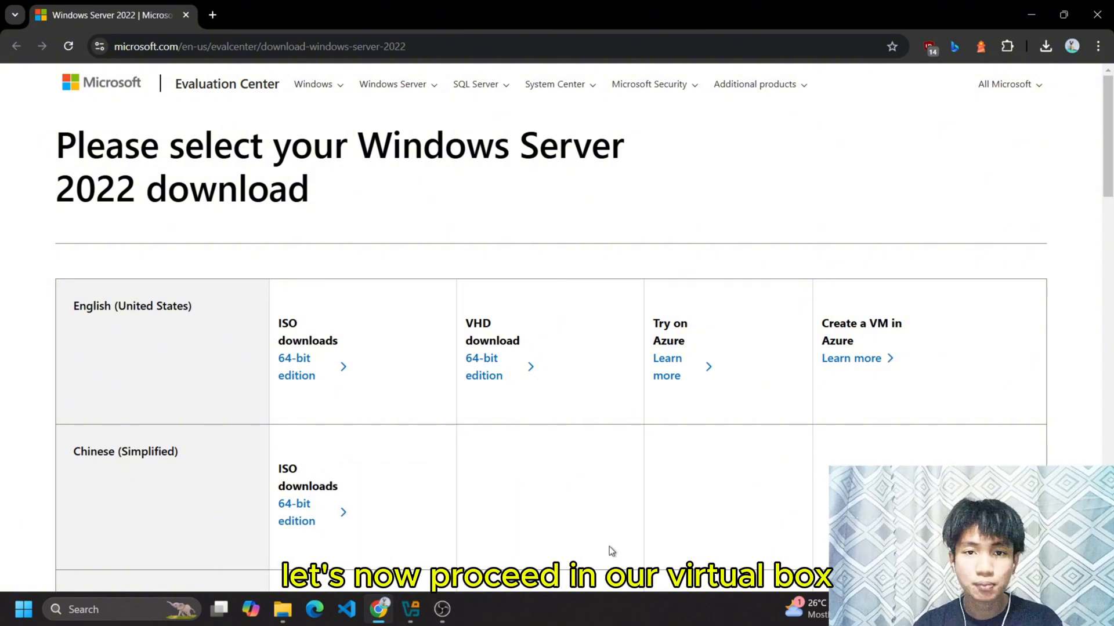
Switch from the Windows Server 2022 download page in the browser to VirtualBox Manager.
{"action": "left_click", "coordinate": [413, 612]}
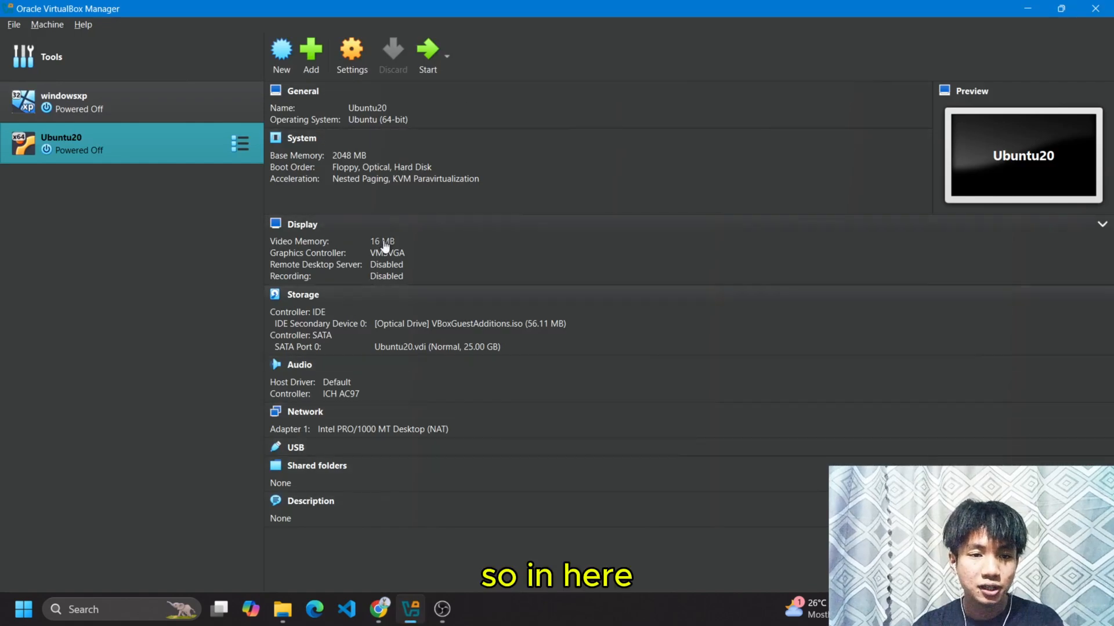
Create a VM named WinServer2022 from SERVER_EVAL_x64FRE_en-us.iso with unattended installation skipped.
{"action": "left_click", "coordinate": [288, 60]}
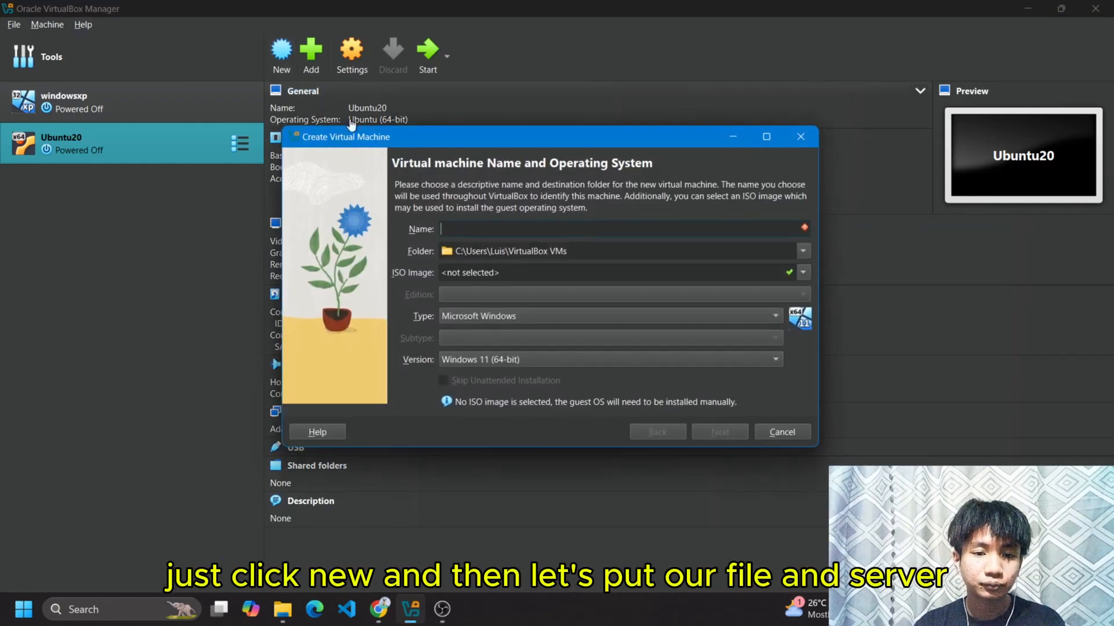
{"action": "type", "text": "Win"}
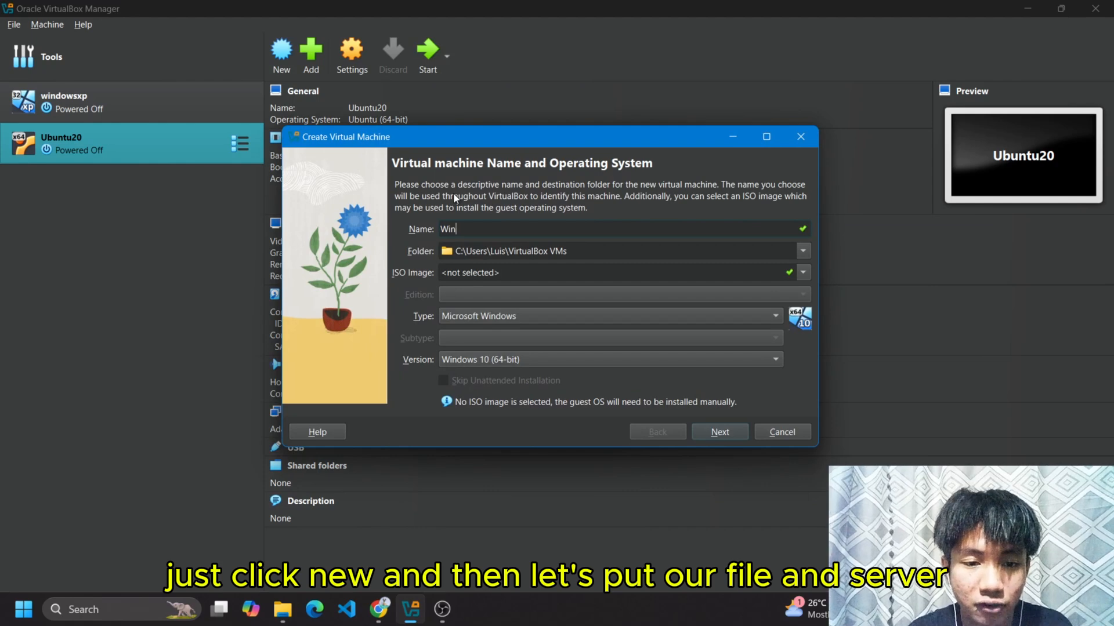
{"action": "type", "text": "Se"}
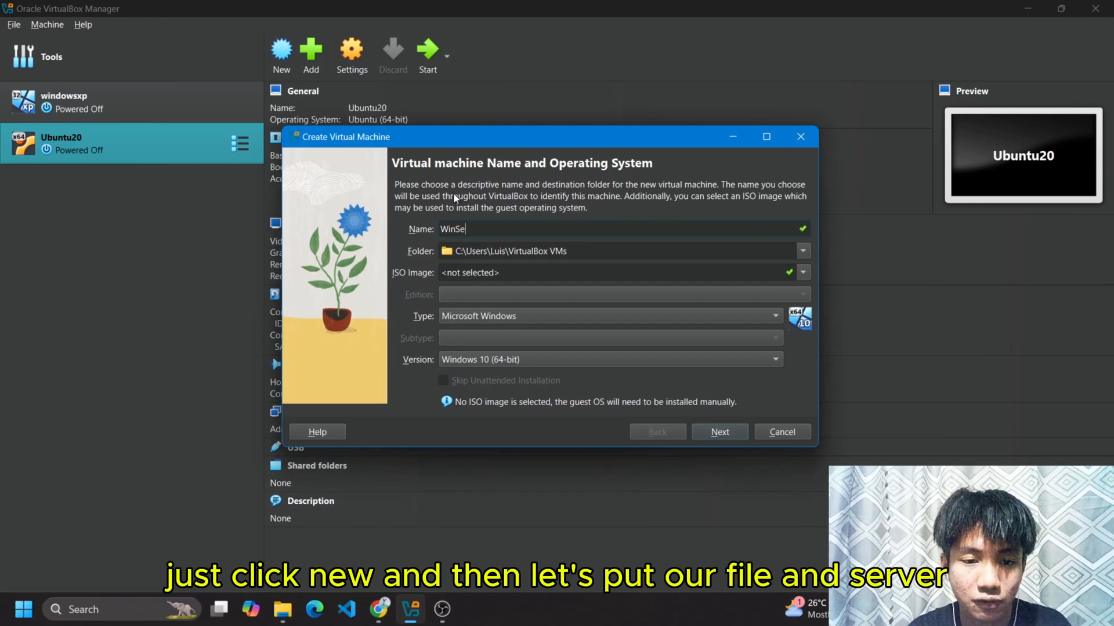
{"action": "type", "text": "rver202"}
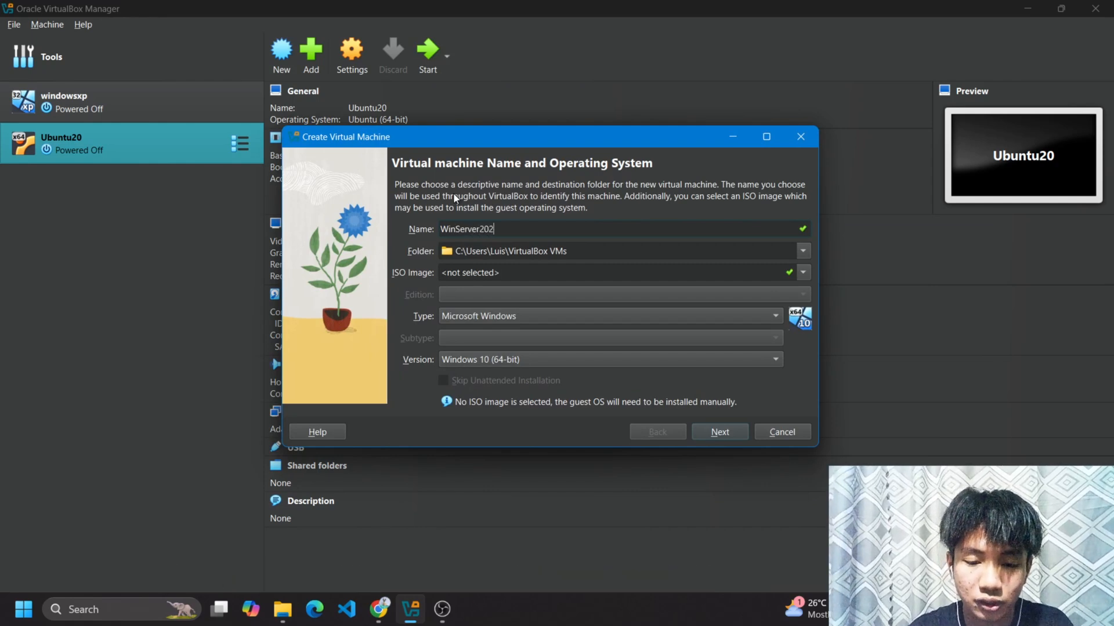
{"action": "type", "text": "2"}
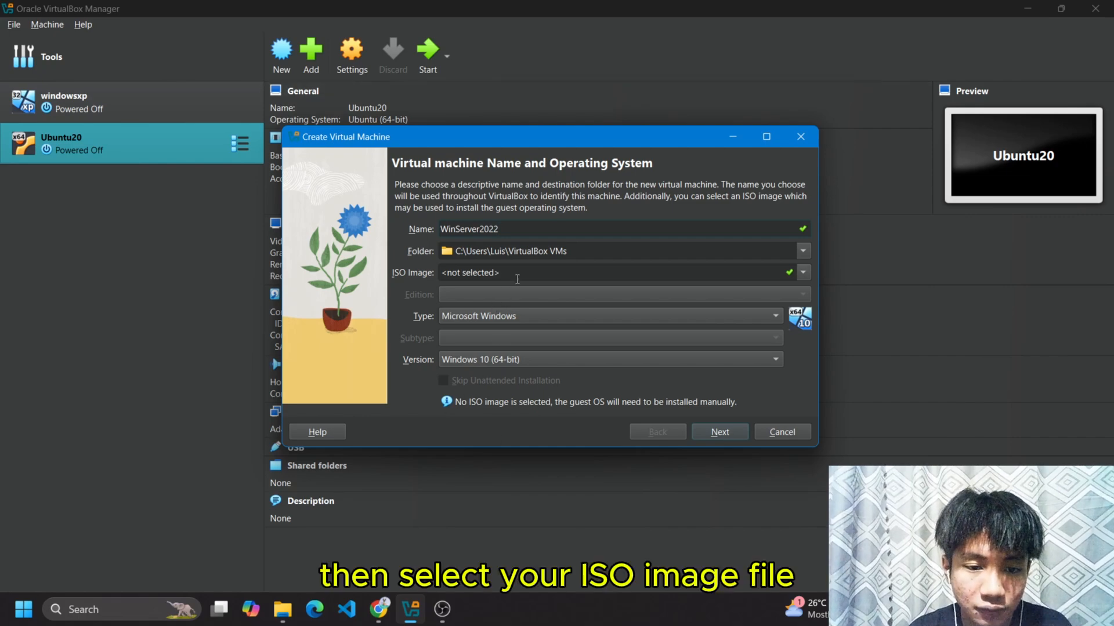
{"action": "left_click", "coordinate": [803, 272]}
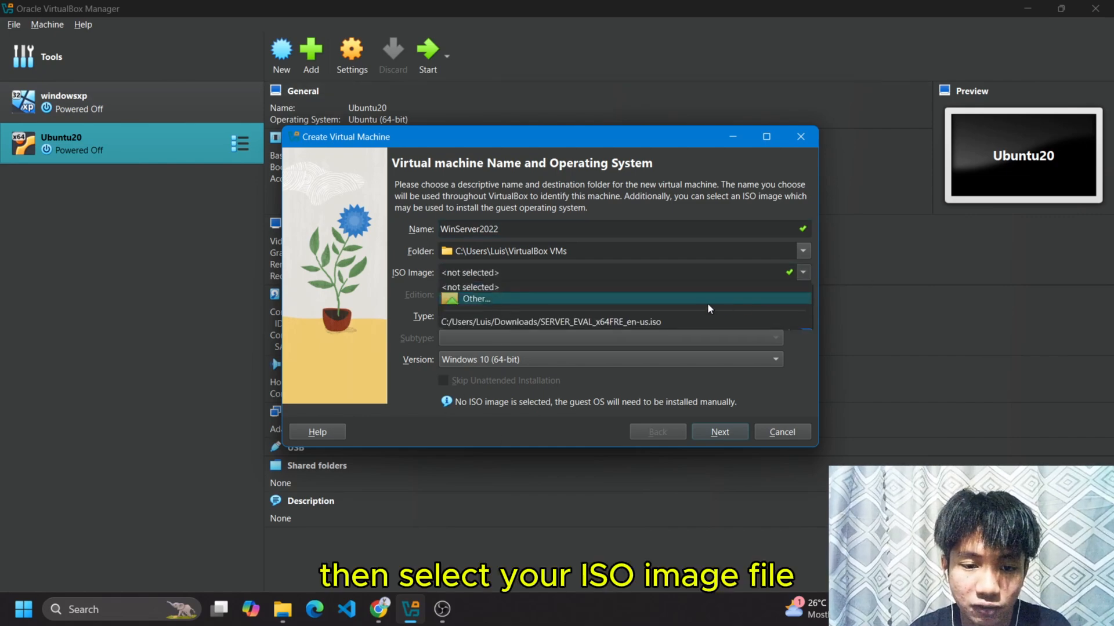
{"action": "left_click", "coordinate": [707, 305]}
{"action": "double_click", "coordinate": [444, 276]}
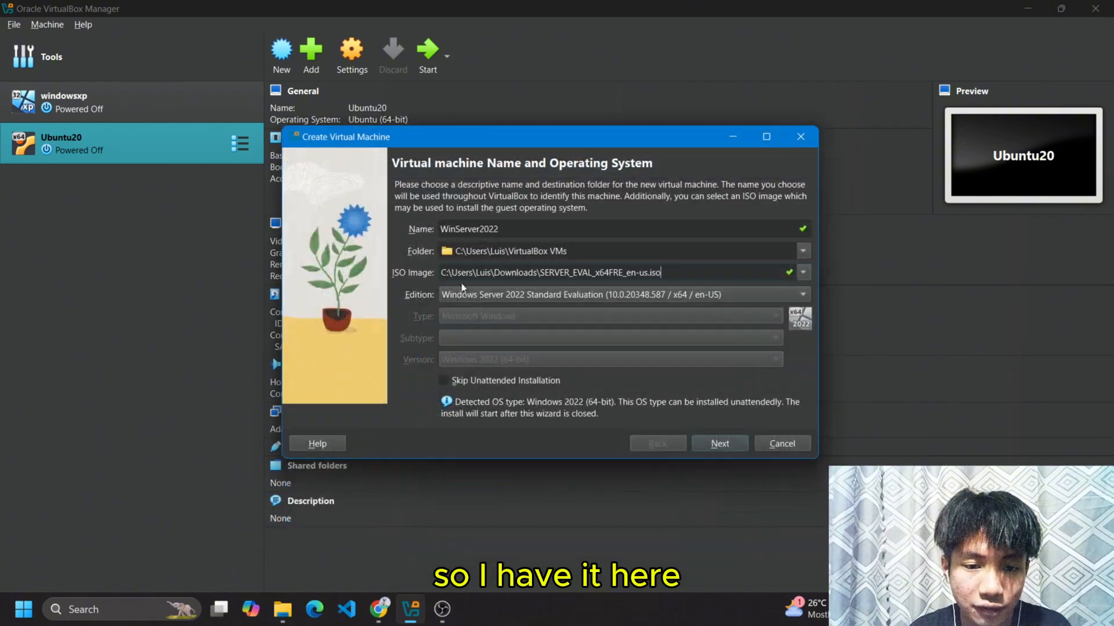
{"action": "left_click", "coordinate": [449, 379]}
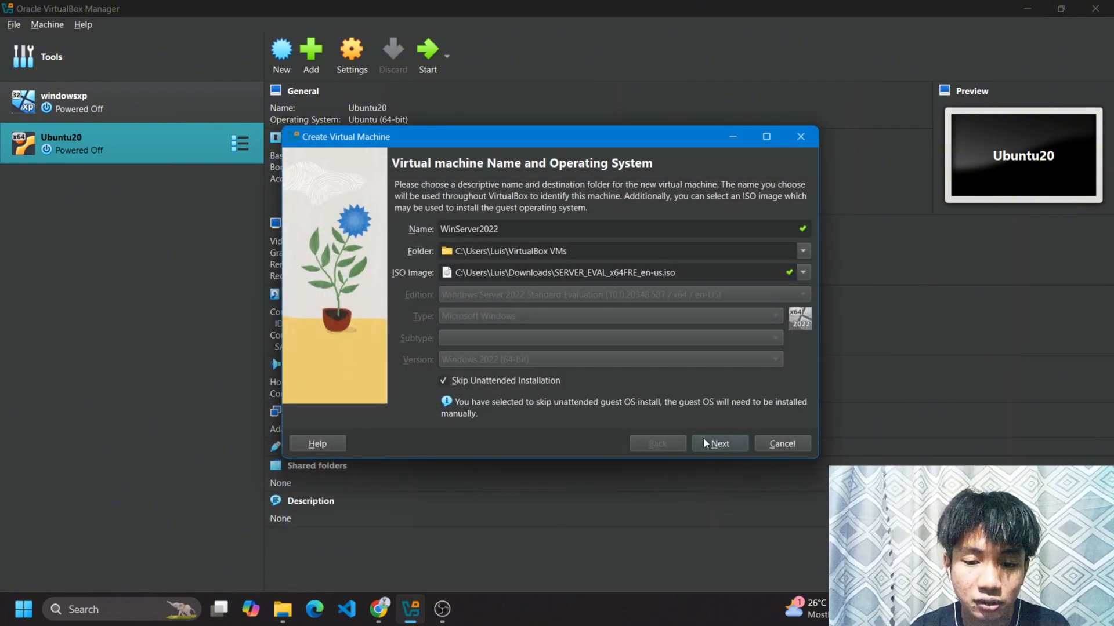
Give WinServer2022 5307 MB memory and 5 processors, keep the 50 GB disk, and finish.
{"action": "left_click", "coordinate": [708, 443]}
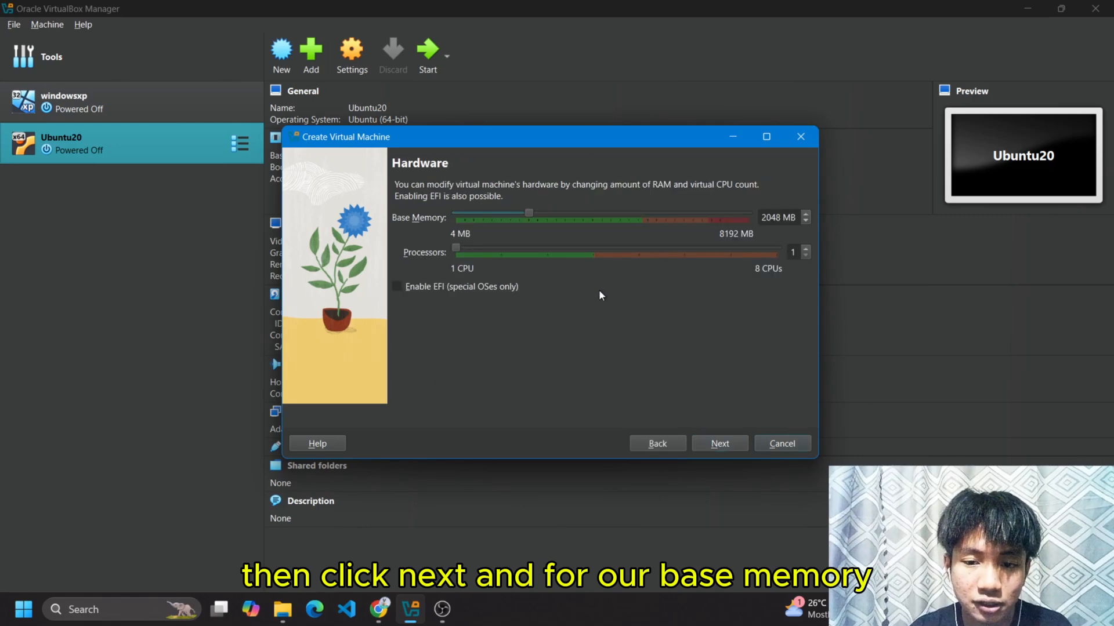
{"action": "left_click_drag", "start_coordinate": [528, 218], "coordinate": [644, 223]}
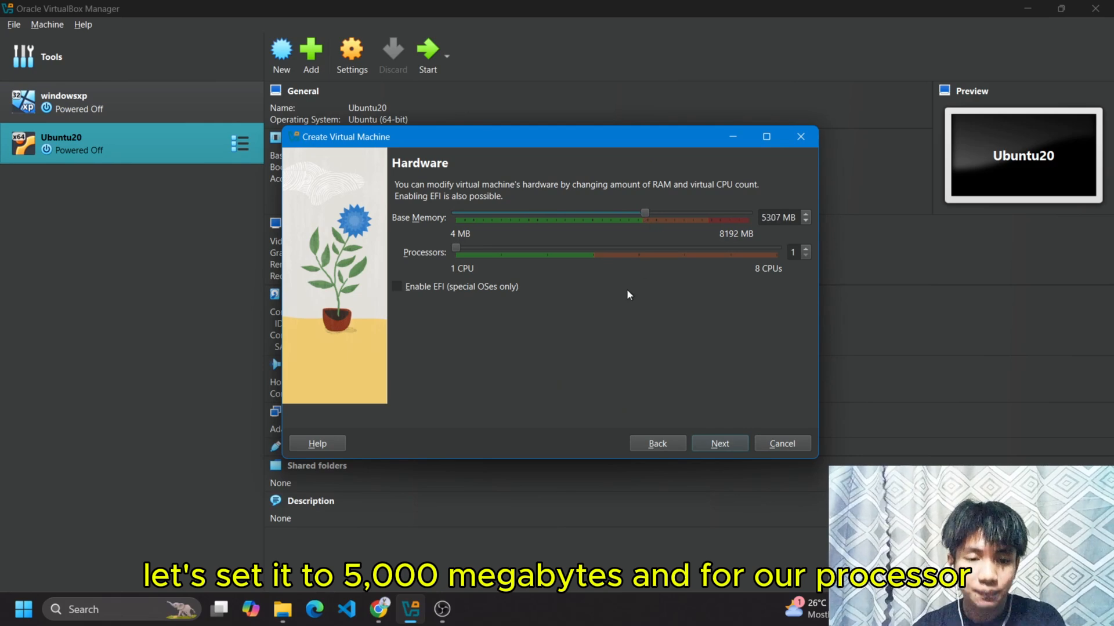
{"action": "left_click_drag", "start_coordinate": [506, 249], "coordinate": [605, 250]}
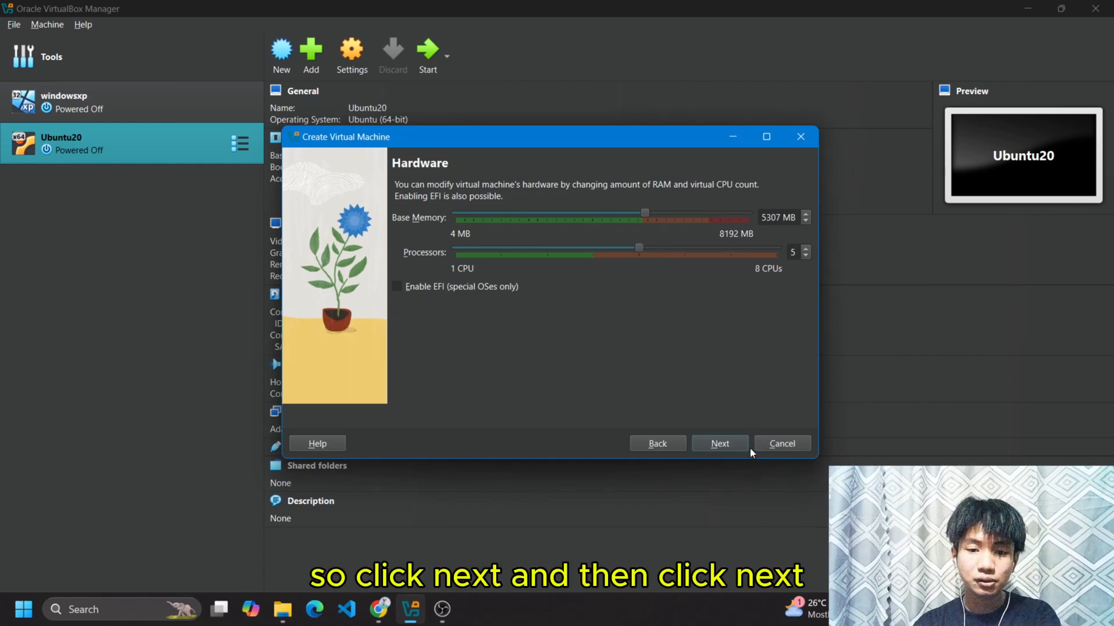
{"action": "left_click", "coordinate": [729, 452]}
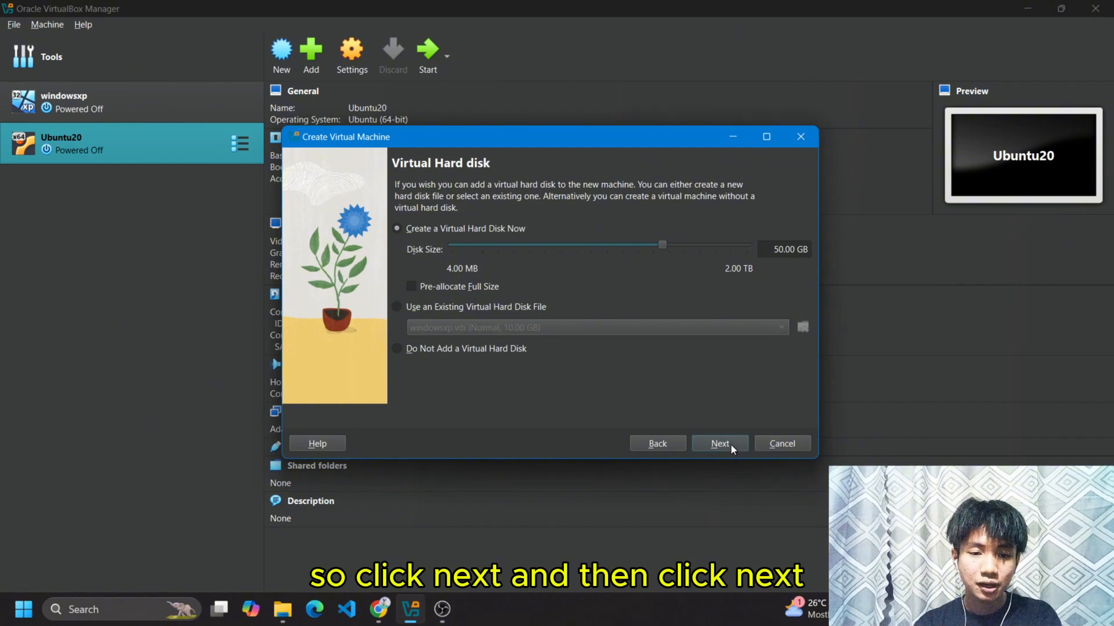
{"action": "left_click", "coordinate": [719, 443]}
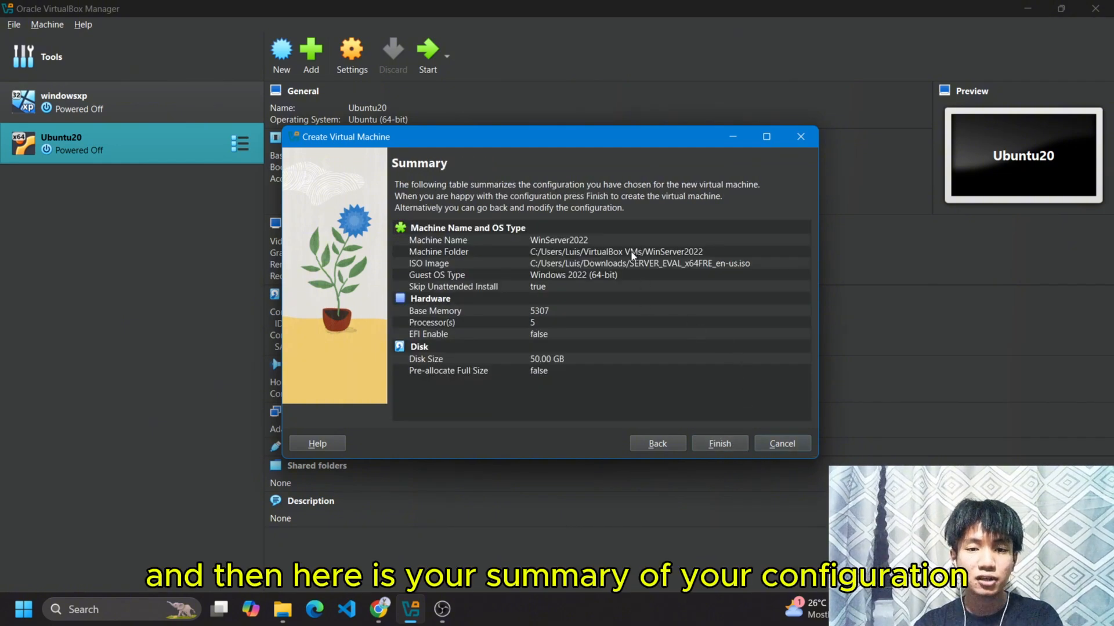
{"action": "left_click", "coordinate": [735, 443]}
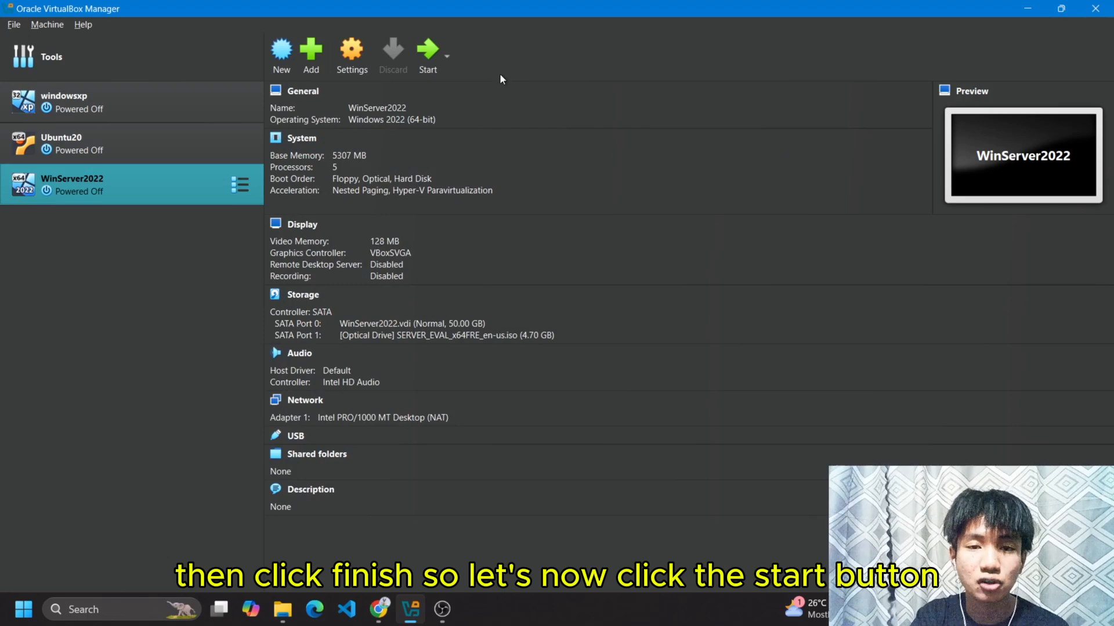
Start the WinServer2022 VM and maximize its window at the setup language page.
{"action": "left_click", "coordinate": [427, 70]}
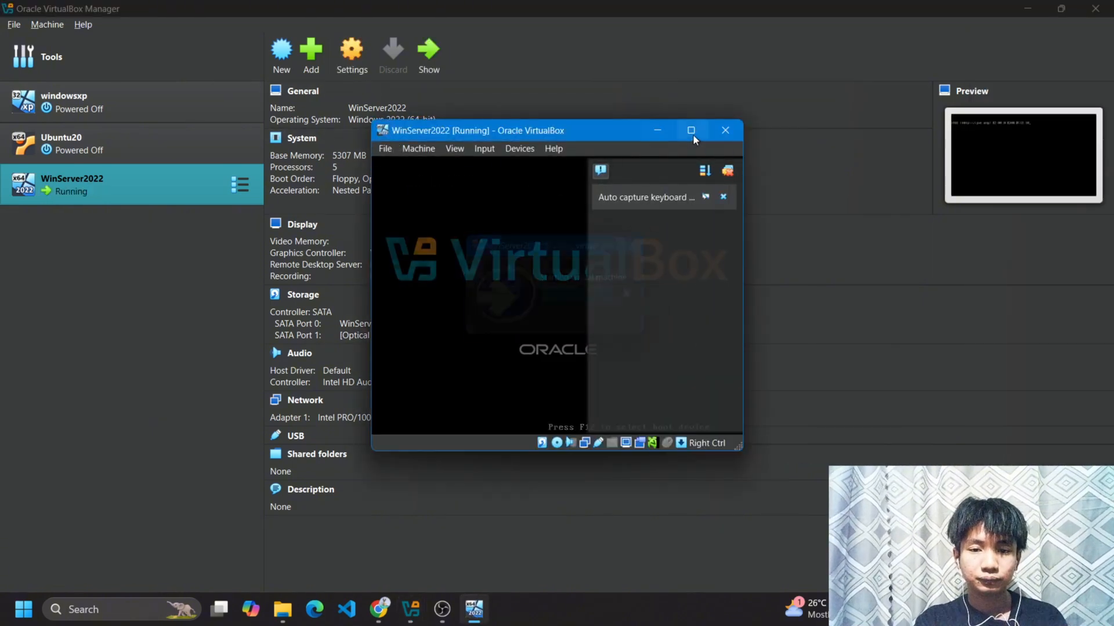
{"action": "left_click", "coordinate": [691, 131]}
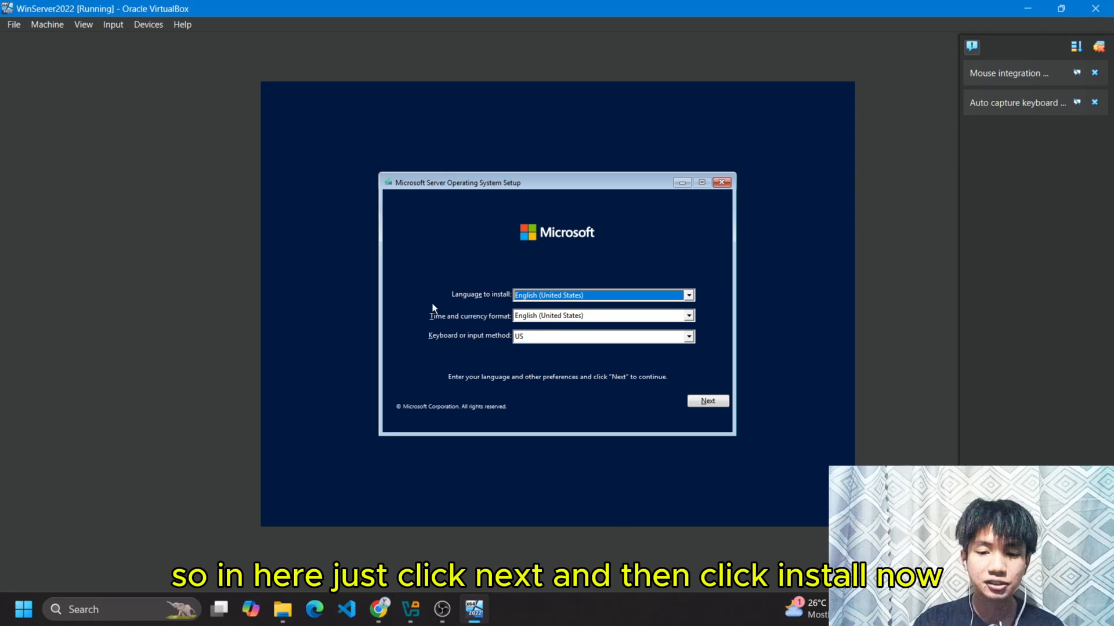
Install Standard Evaluation (Desktop Experience) with default language, license accepted, and Custom install chosen.
{"action": "left_click", "coordinate": [708, 401]}
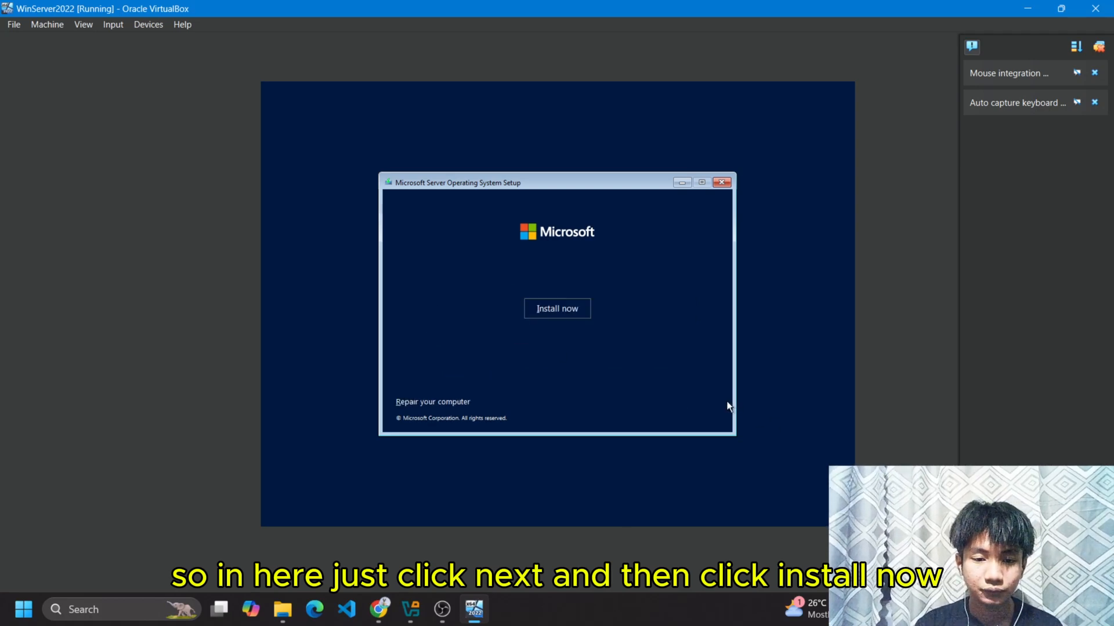
{"action": "left_click", "coordinate": [581, 315]}
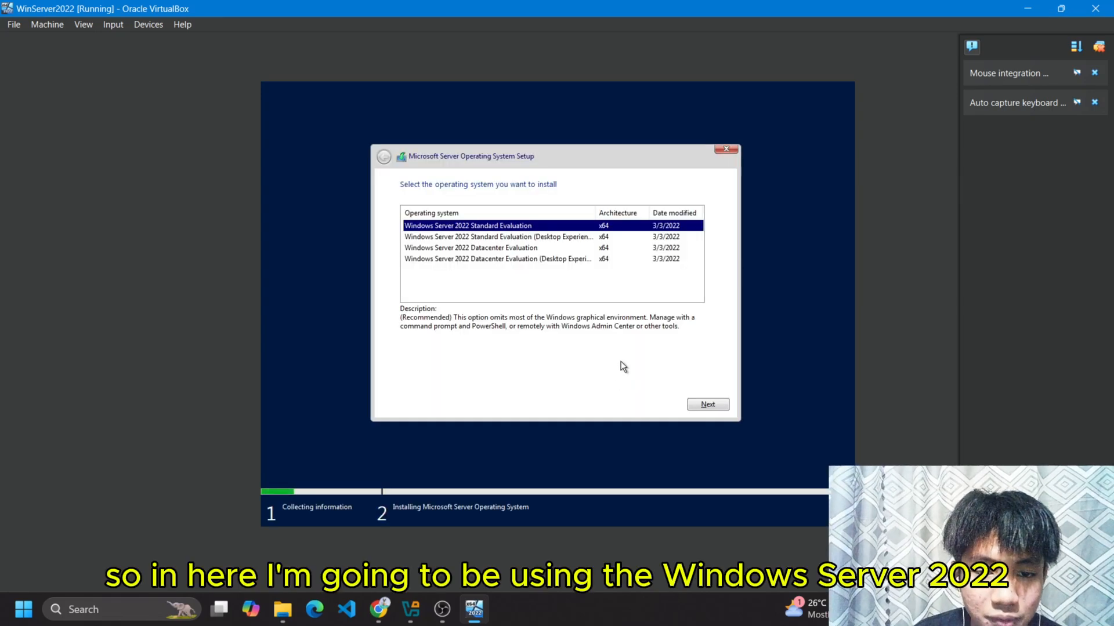
{"action": "left_click", "coordinate": [577, 239]}
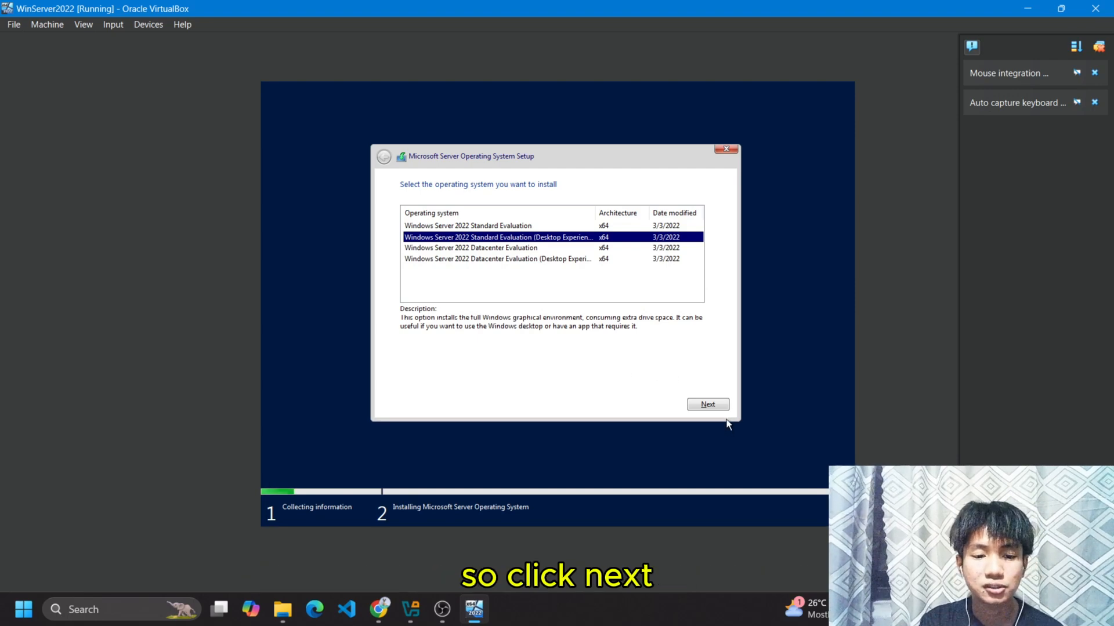
{"action": "left_click", "coordinate": [716, 404]}
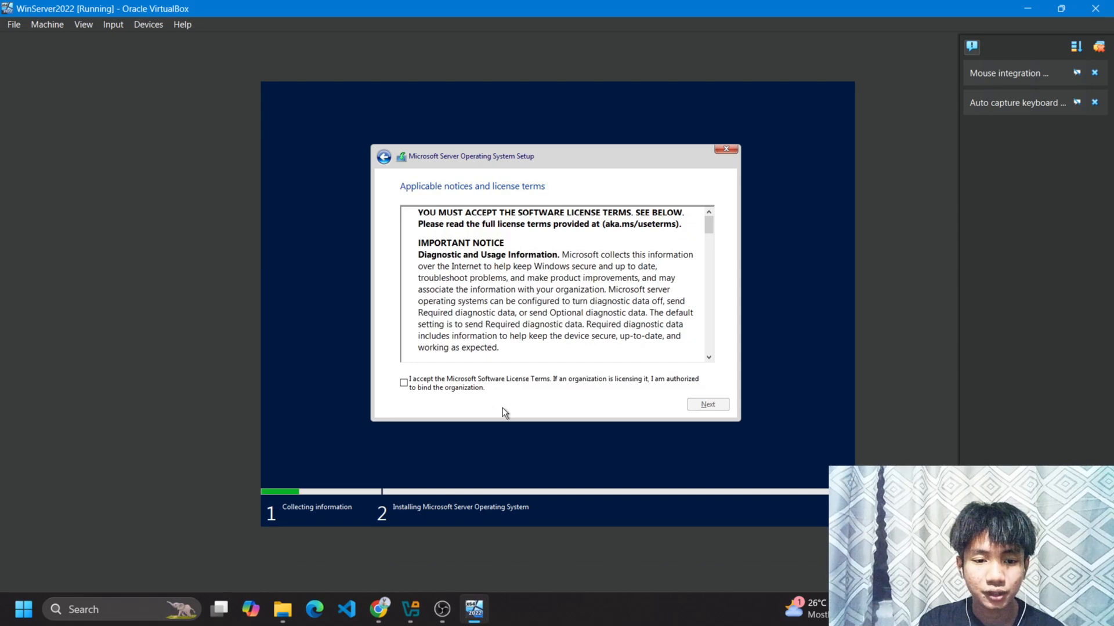
{"action": "left_click", "coordinate": [405, 382]}
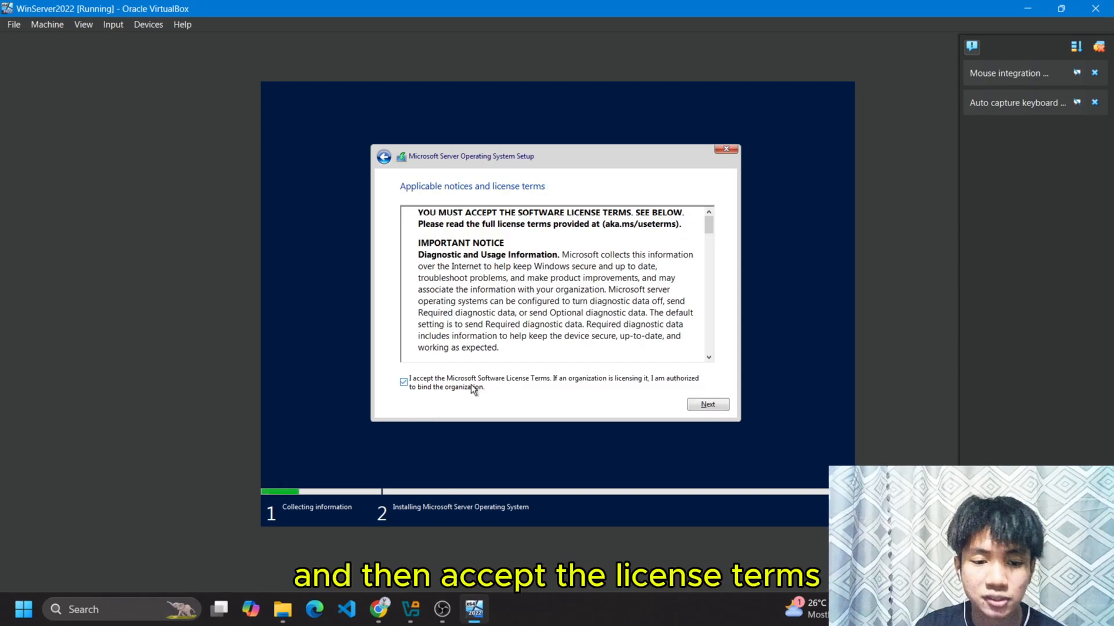
{"action": "left_click", "coordinate": [703, 404]}
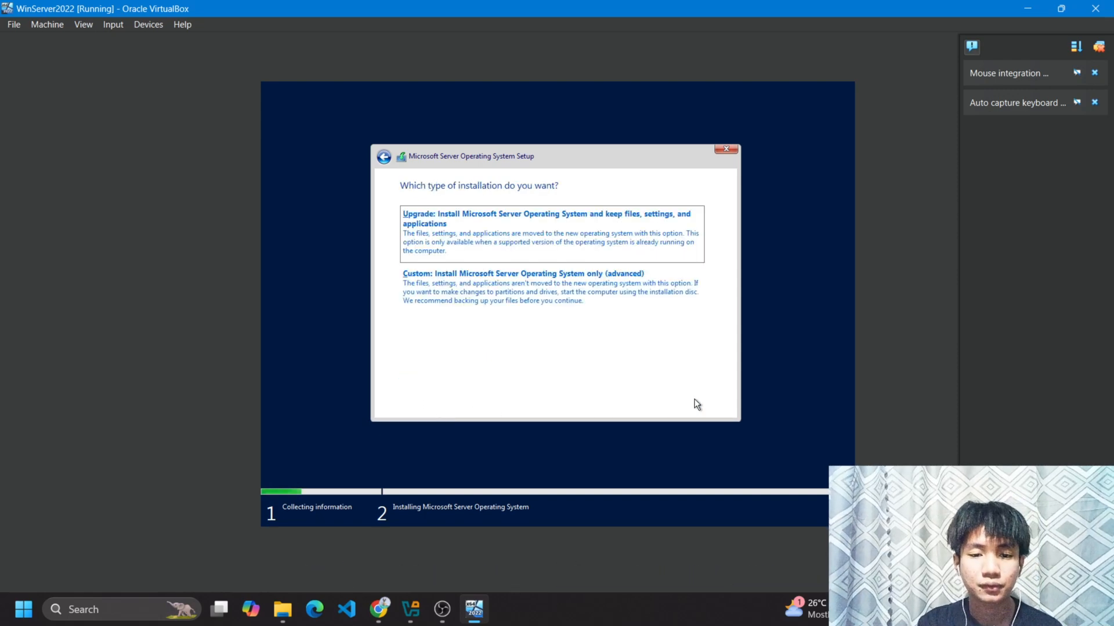
{"action": "left_click", "coordinate": [542, 321]}
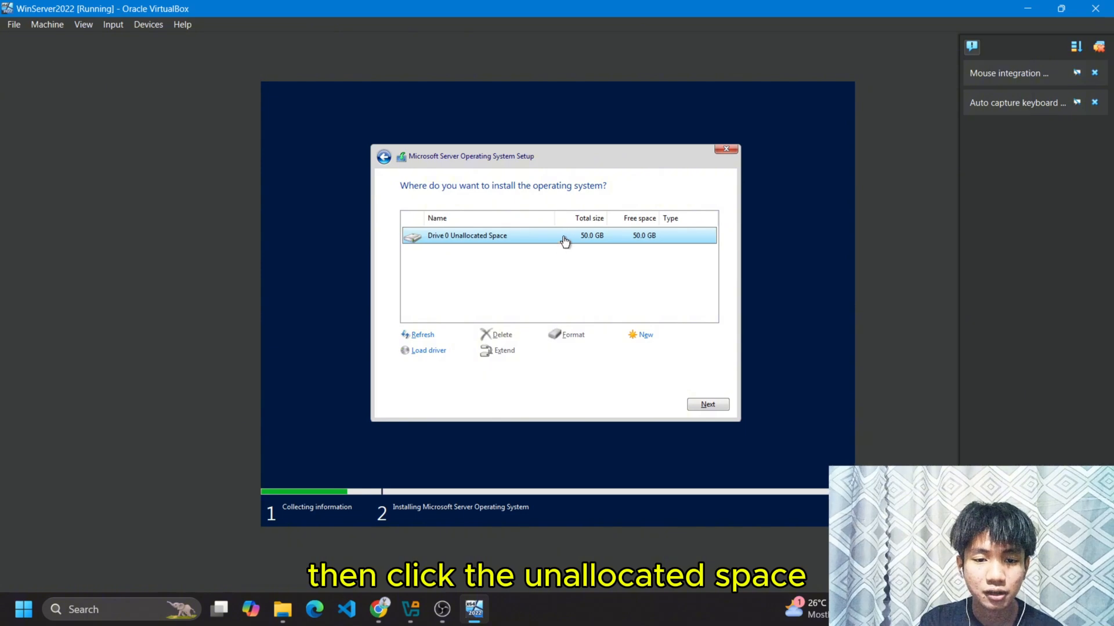
Install Windows Server onto Drive 0's 50 GB unallocated space.
{"action": "left_click", "coordinate": [703, 403]}
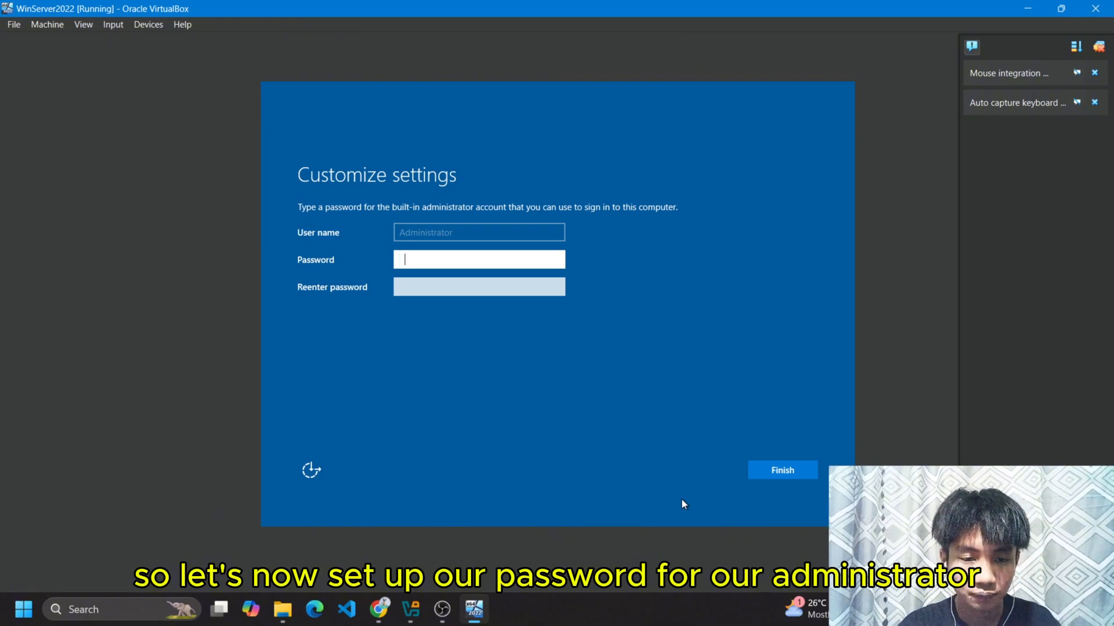
Enter and confirm an Administrator password, which is rejected by the complexity check.
{"action": "type", "text": "•••••••"}
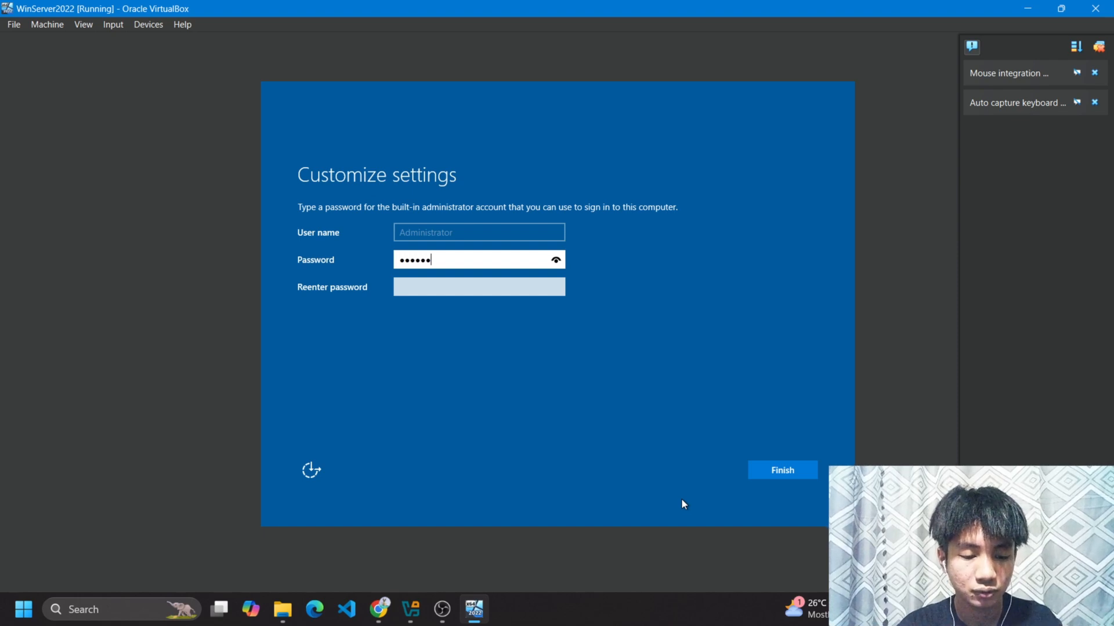
{"action": "key", "text": "Tab"}
{"action": "type", "text": "•••••"}
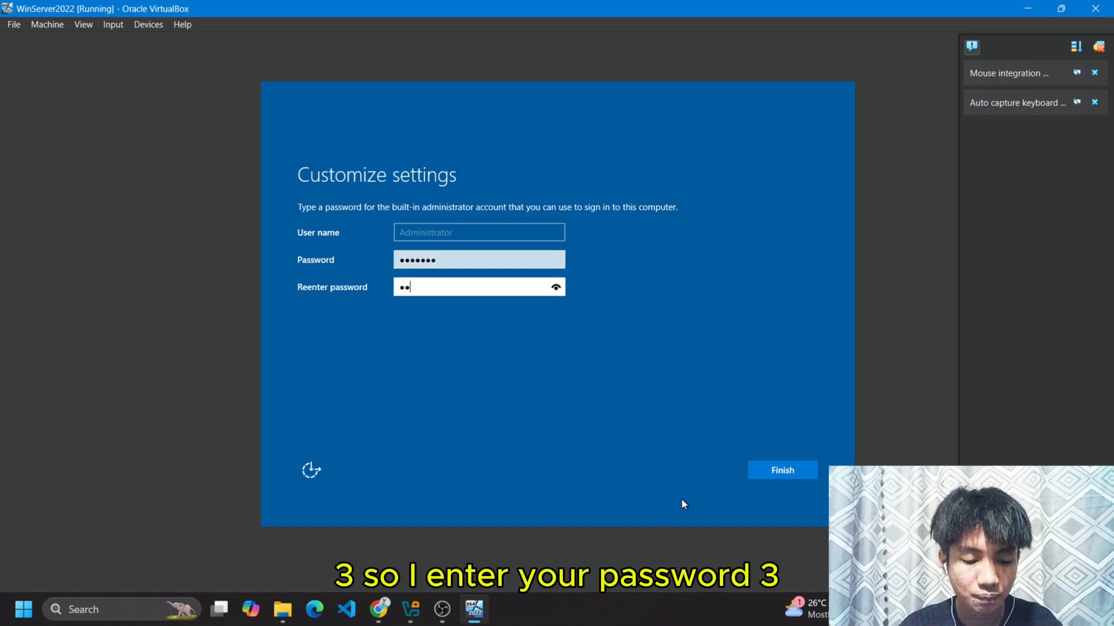
{"action": "type", "text": "••"}
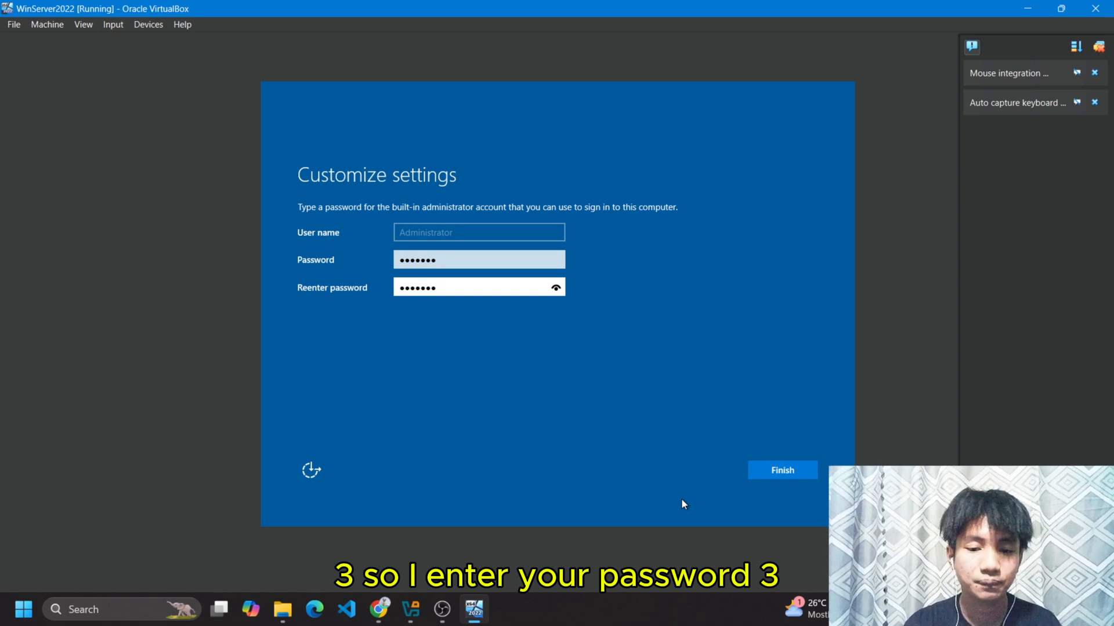
{"action": "left_click", "coordinate": [772, 473]}
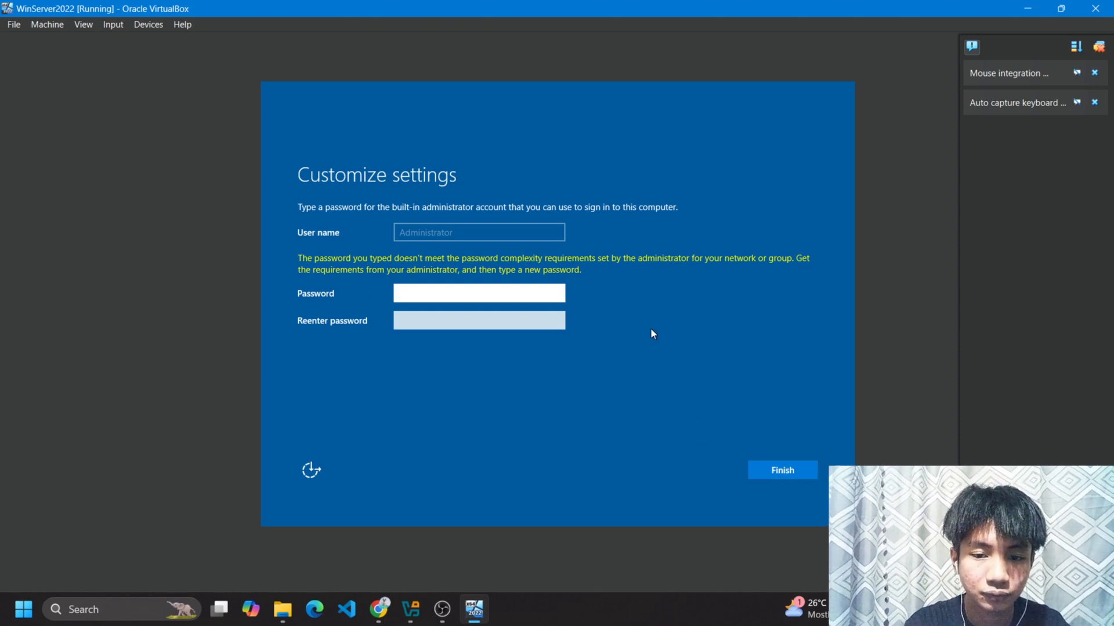
Re-enter a complex Administrator password in both fields and finish setup.
{"action": "type", "text": "P"}
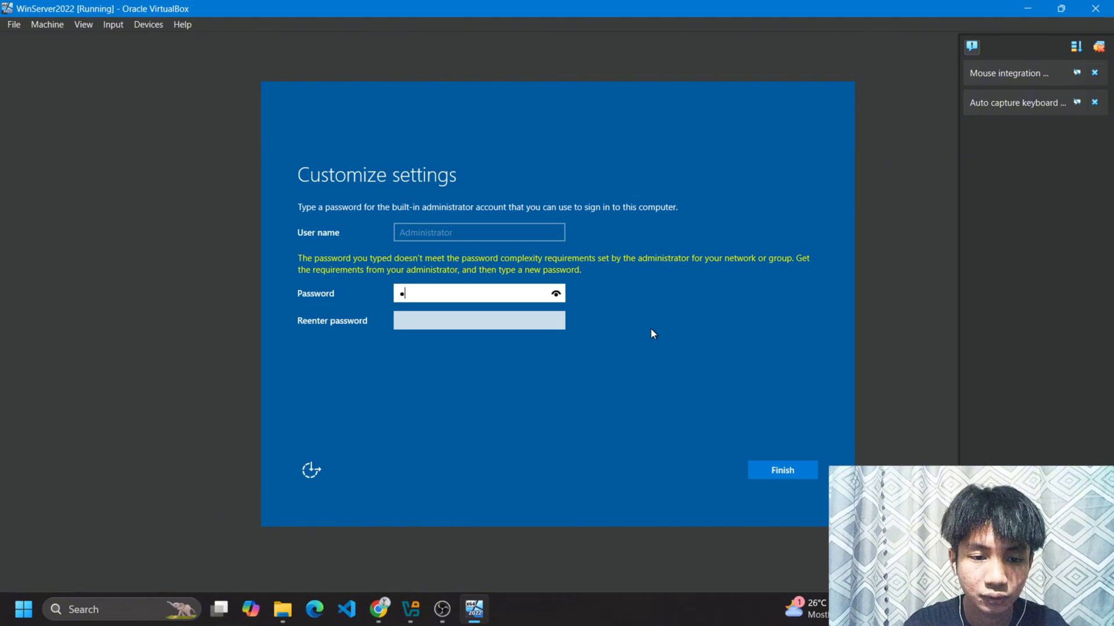
{"action": "key", "text": "Tab"}
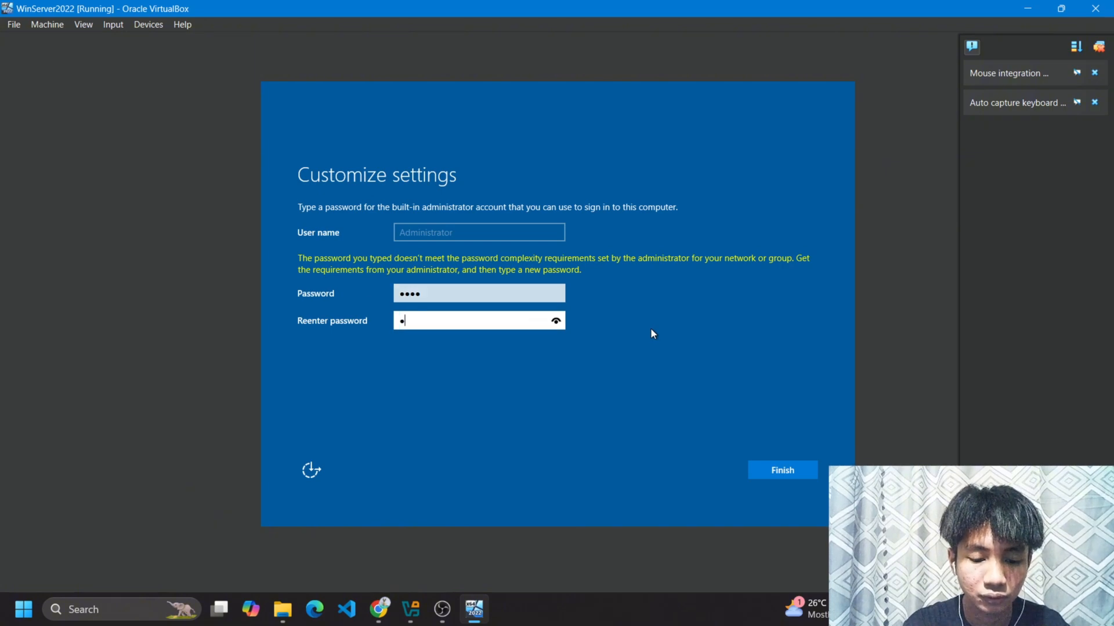
{"action": "key", "text": "Return"}
{"action": "type", "text": "•"}
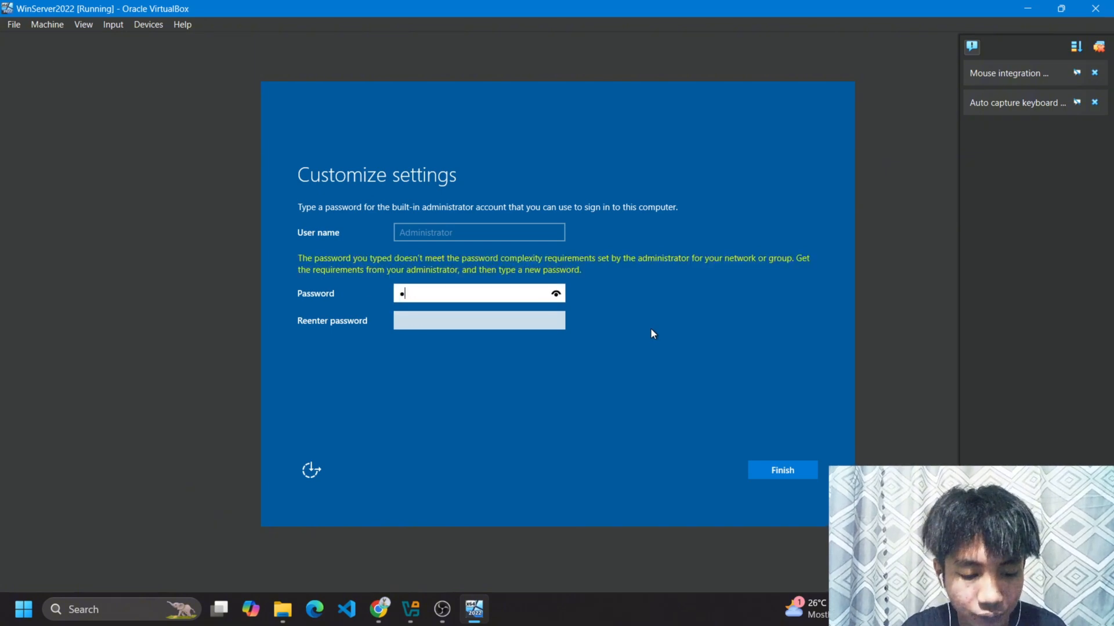
{"action": "key", "text": "BackSpace"}
{"action": "type", "text": "••••••"}
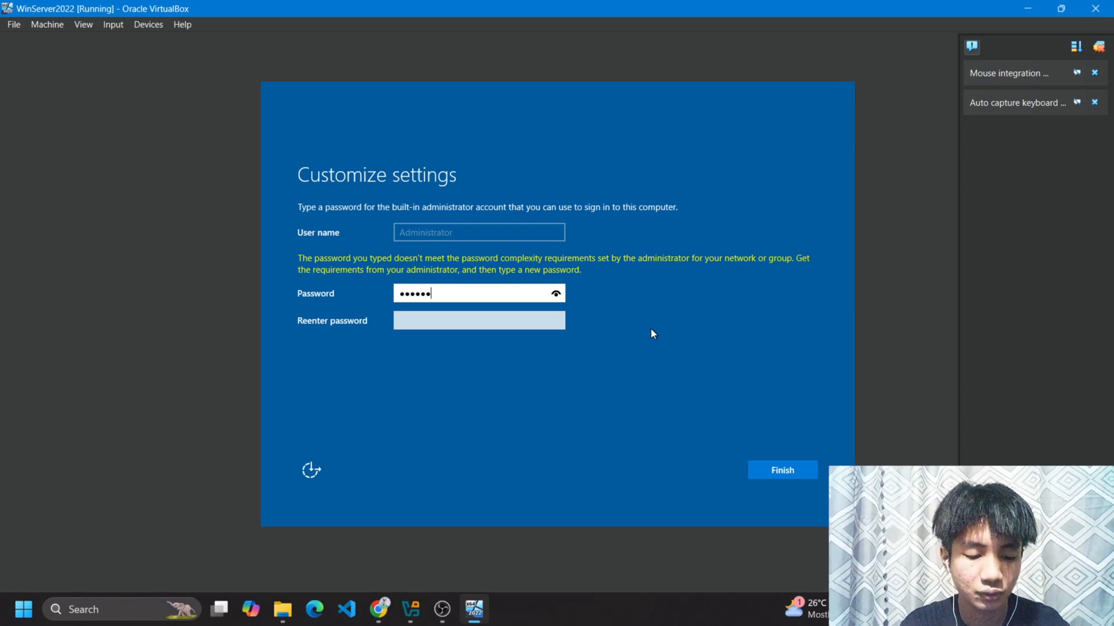
{"action": "type", "text": "•"}
{"action": "key", "text": "Tab"}
{"action": "type", "text": "•••"}
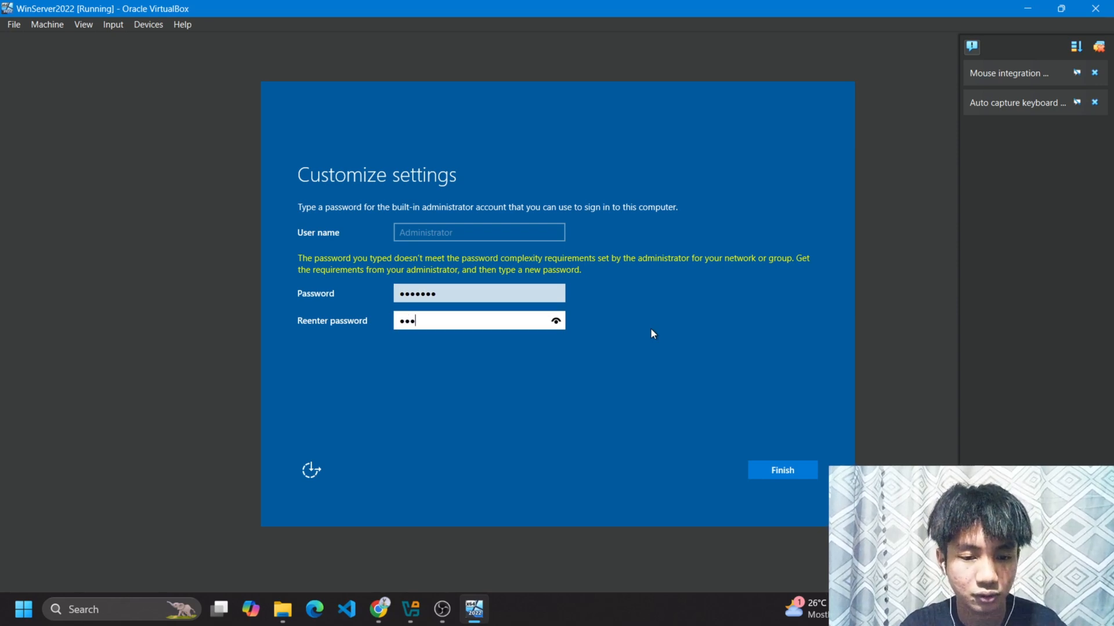
{"action": "type", "text": "••••"}
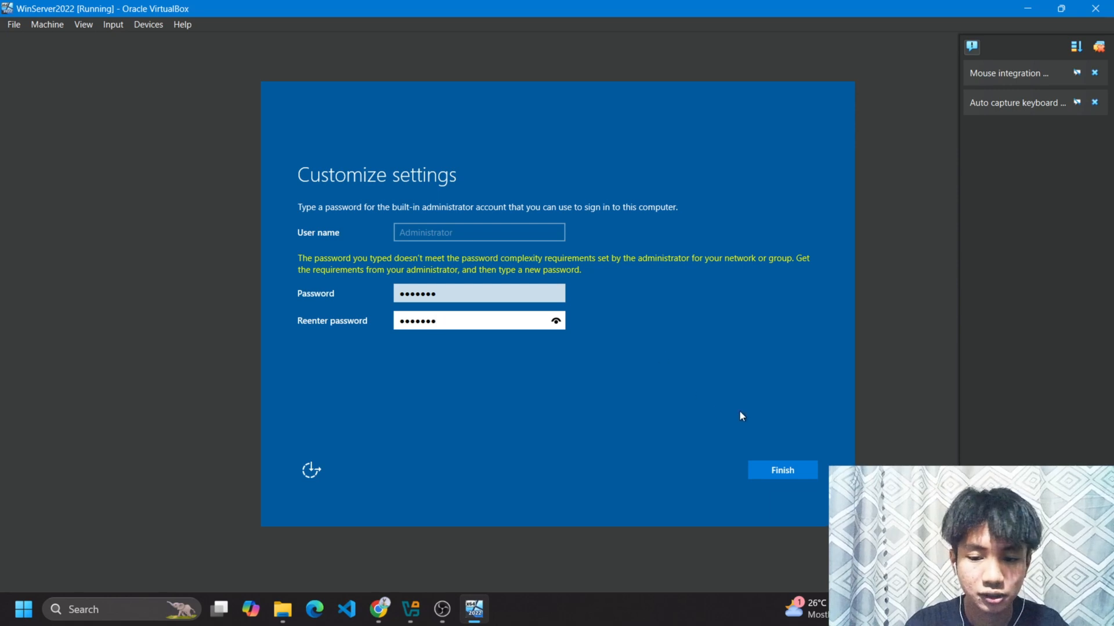
{"action": "left_click", "coordinate": [788, 473]}
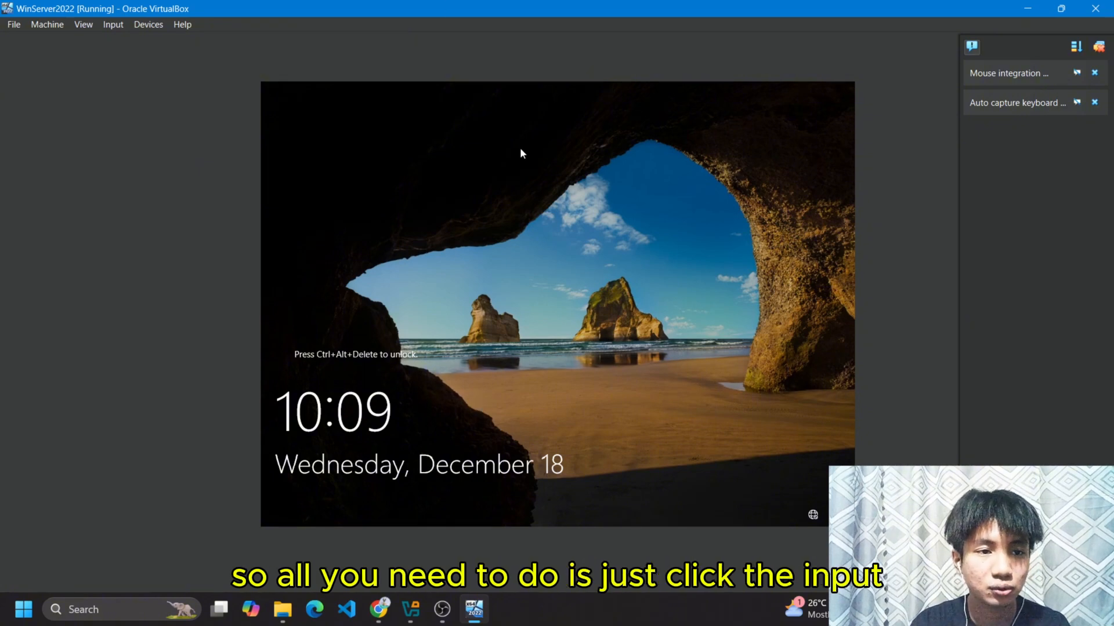
Send Ctrl-Alt-Del to the VM and sign in with the Administrator password.
{"action": "left_click", "coordinate": [116, 25]}
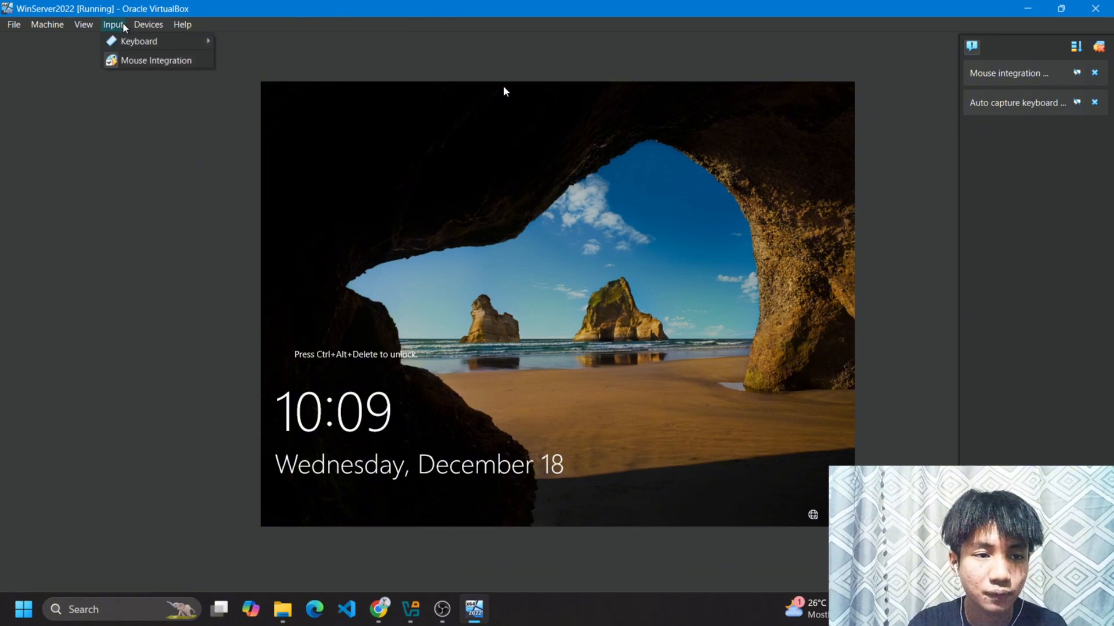
{"action": "mouse_move", "coordinate": [133, 43]}
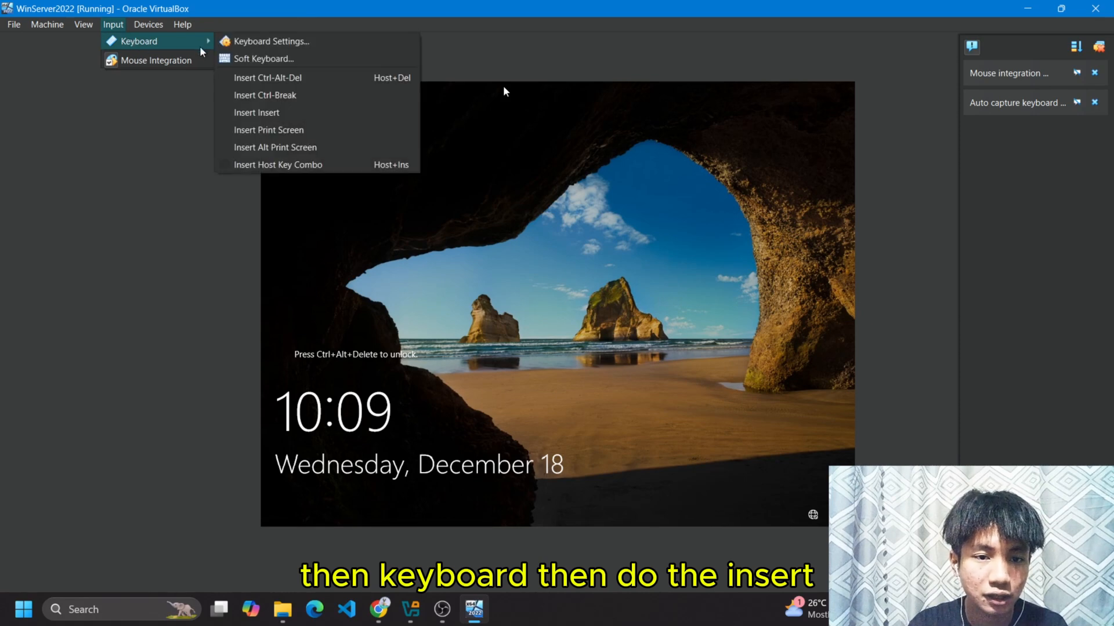
{"action": "left_click", "coordinate": [254, 80]}
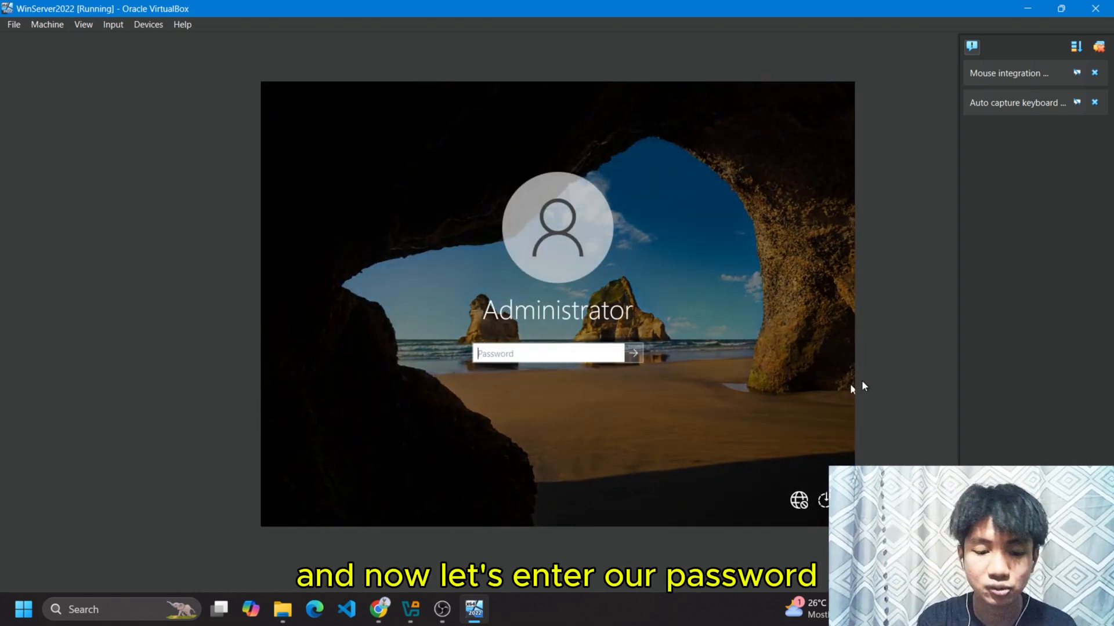
{"action": "type", "text": "*****"}
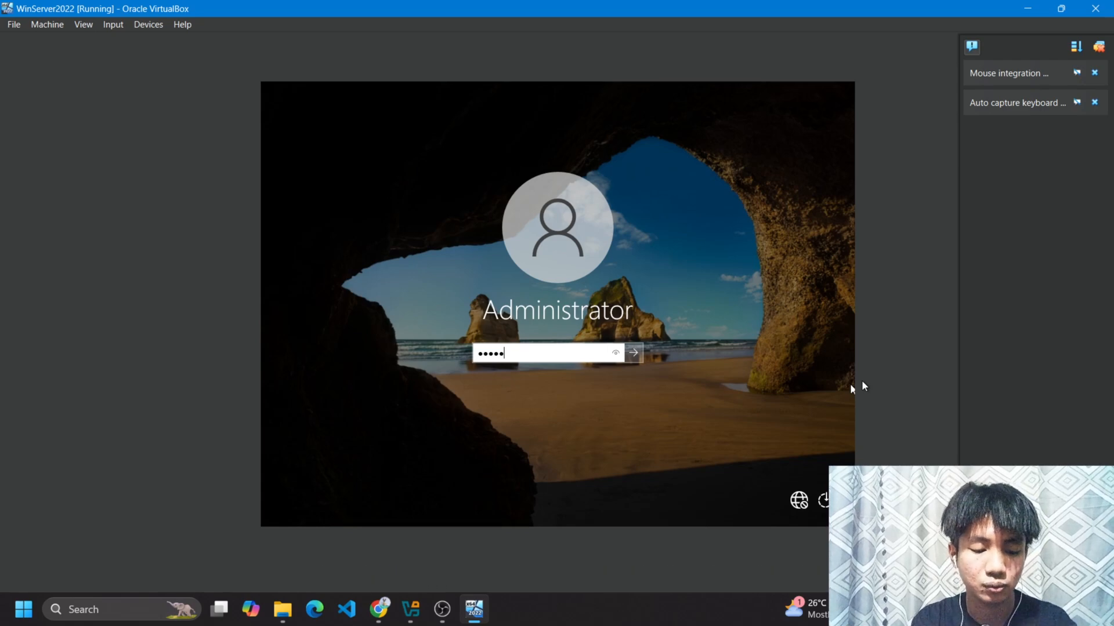
{"action": "type", "text": "***"}
{"action": "key", "text": "Return"}
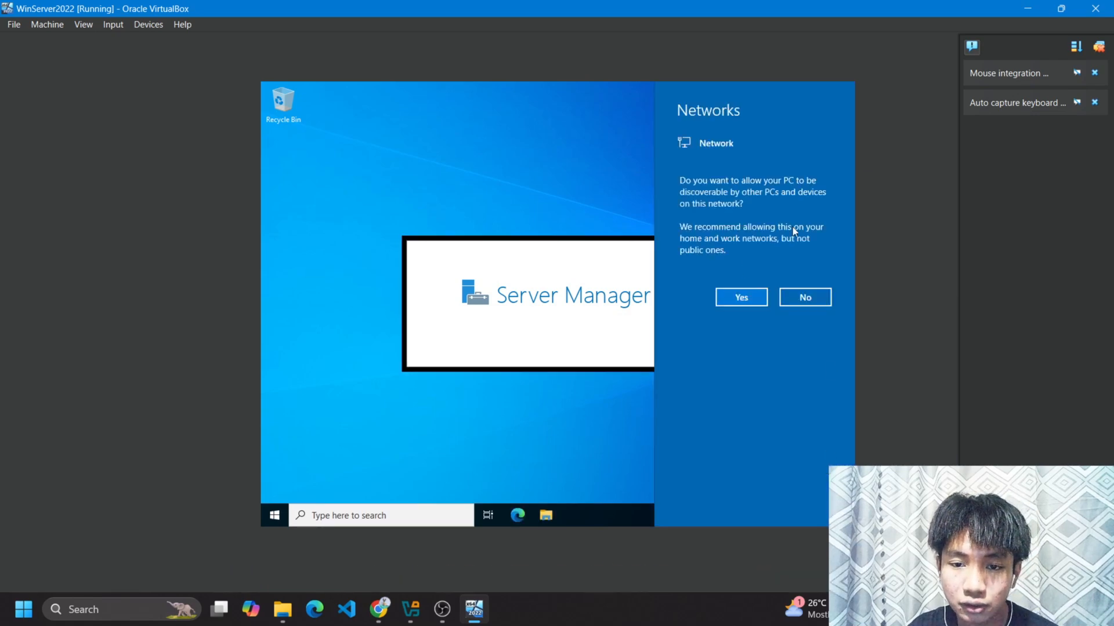
Decline network discoverability and close the Windows Admin Center notice.
{"action": "left_click", "coordinate": [806, 297]}
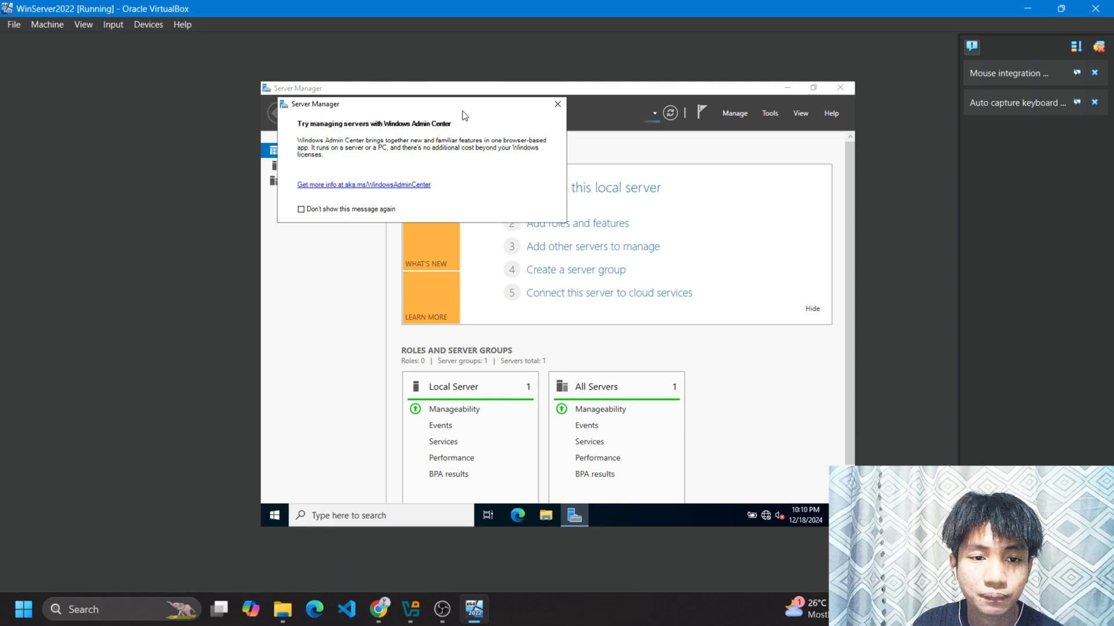
{"action": "left_click_drag", "start_coordinate": [468, 105], "coordinate": [526, 126]}
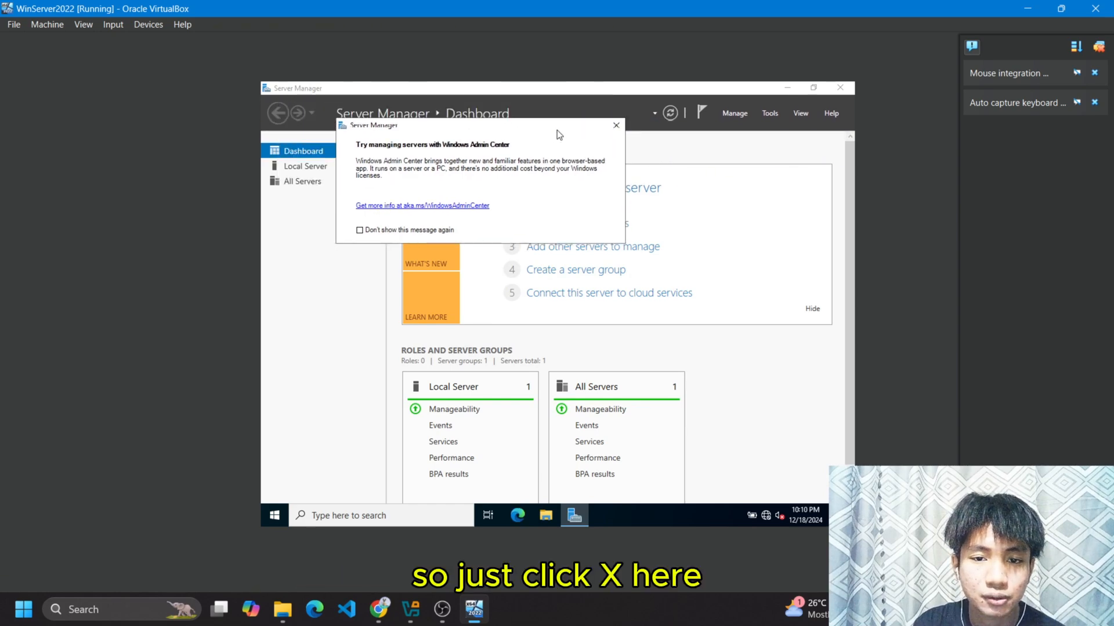
{"action": "left_click", "coordinate": [616, 126]}
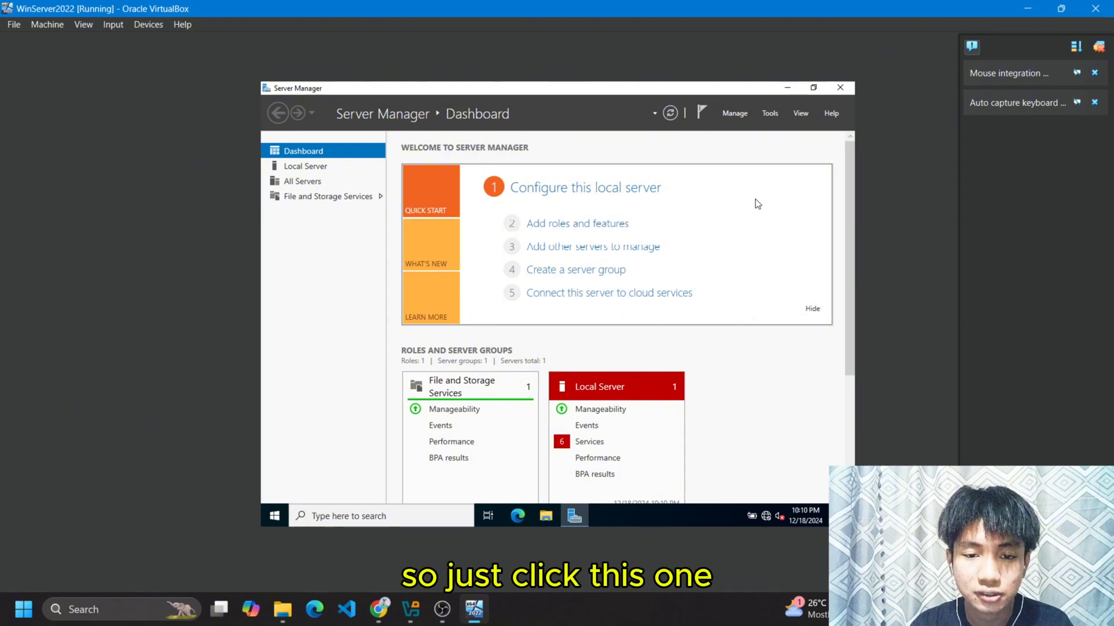
Launch Add Roles and Features with role-based installation targeting this server.
{"action": "left_click", "coordinate": [607, 231]}
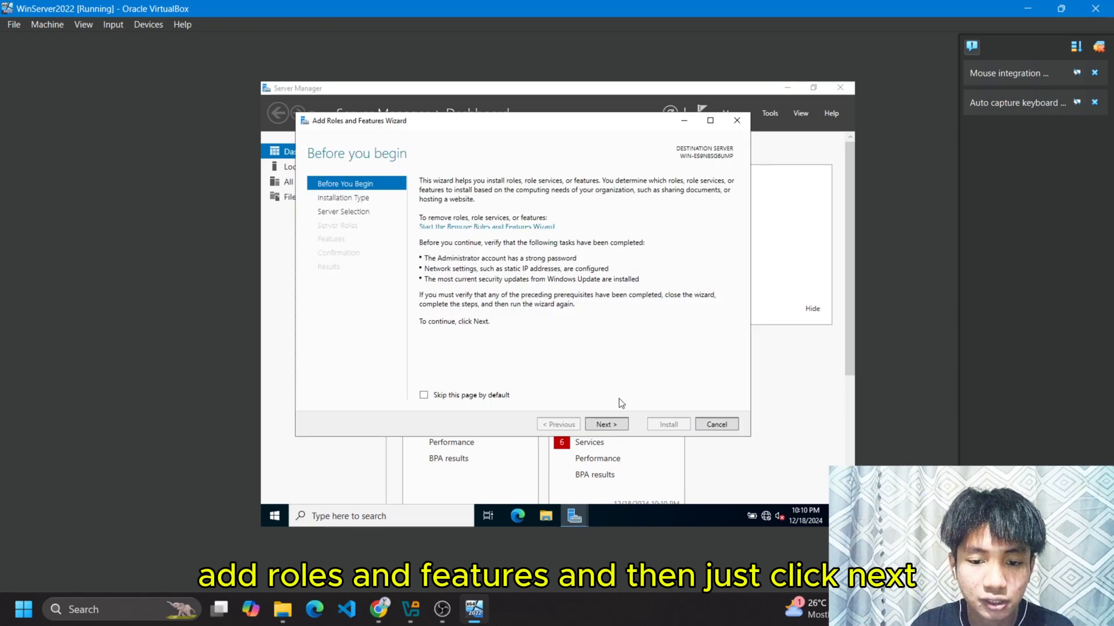
{"action": "left_click", "coordinate": [608, 420]}
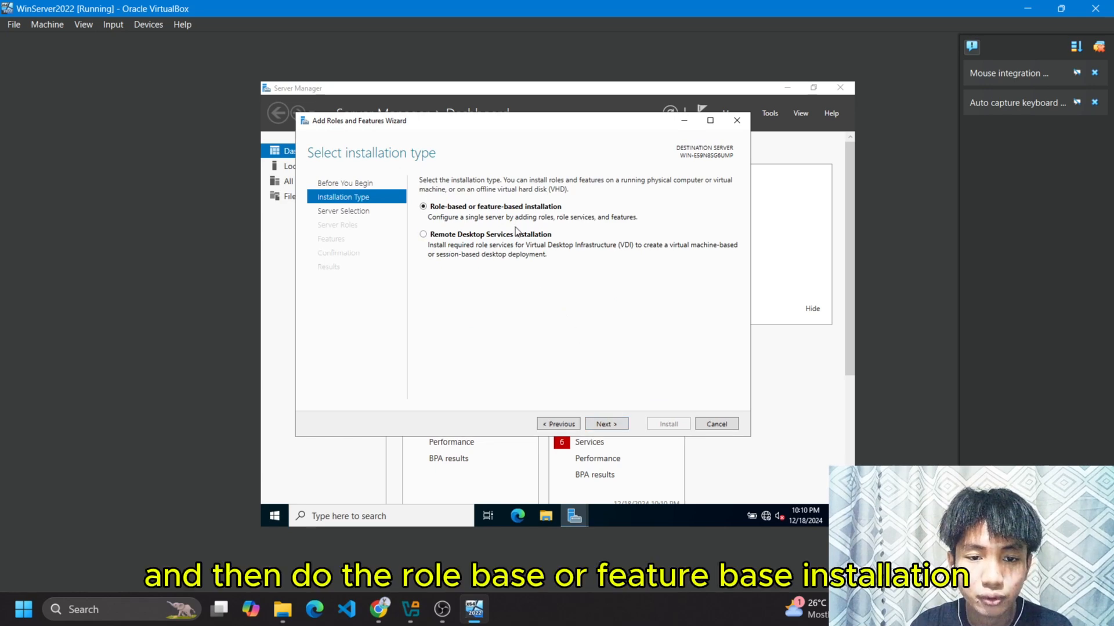
{"action": "left_click", "coordinate": [621, 426]}
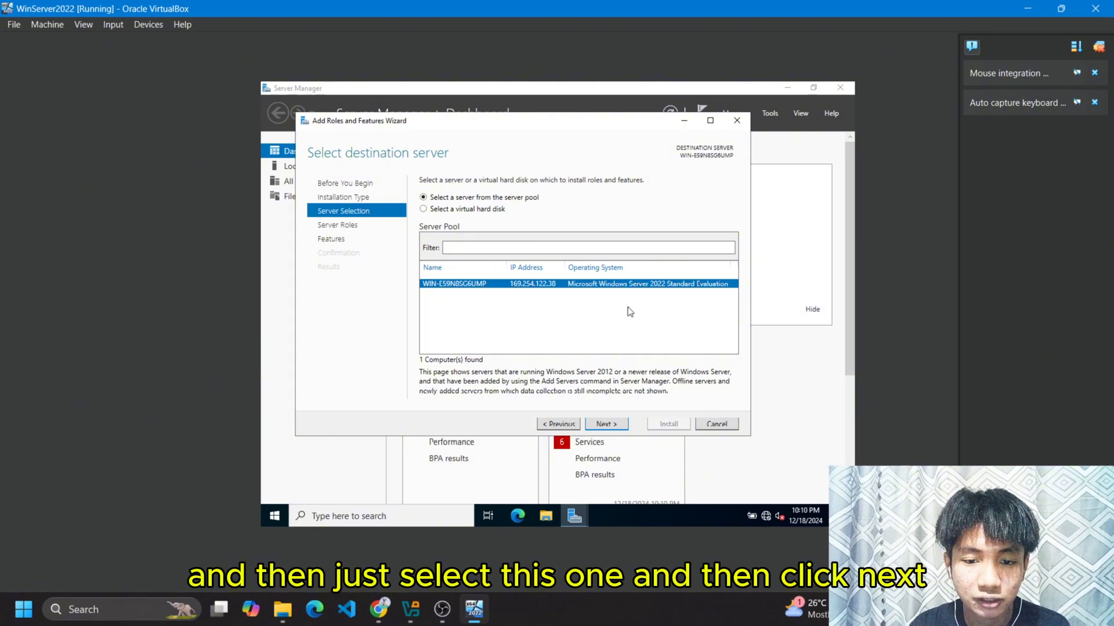
{"action": "left_click", "coordinate": [607, 424]}
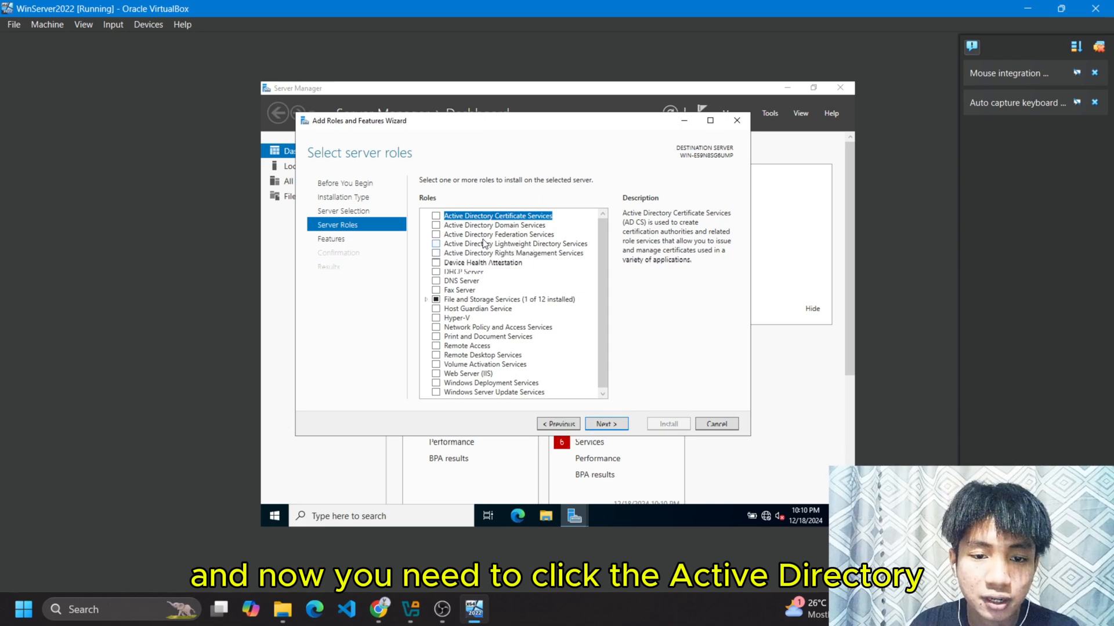
Select Active Directory Domain Services with its required features and advance to Confirmation.
{"action": "left_click", "coordinate": [437, 226]}
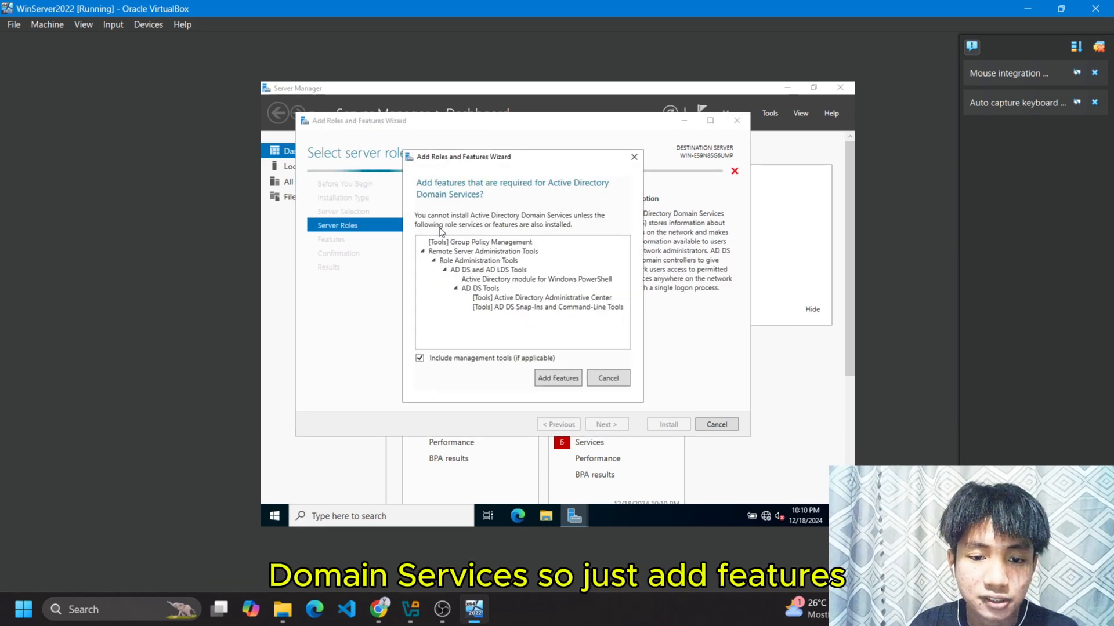
{"action": "left_click", "coordinate": [558, 378]}
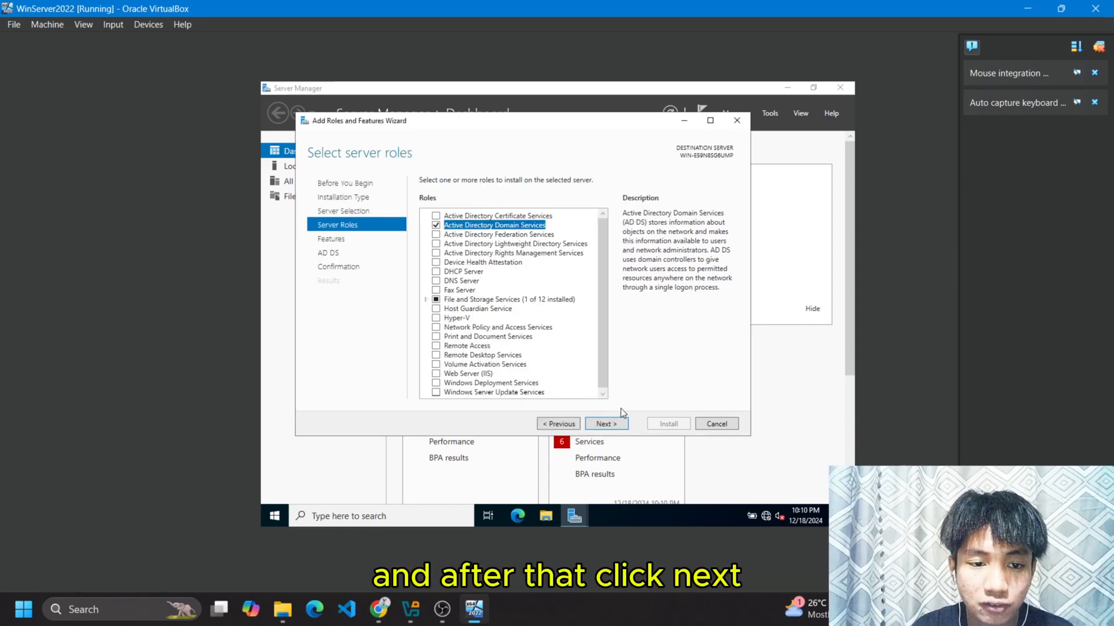
{"action": "left_click", "coordinate": [607, 424]}
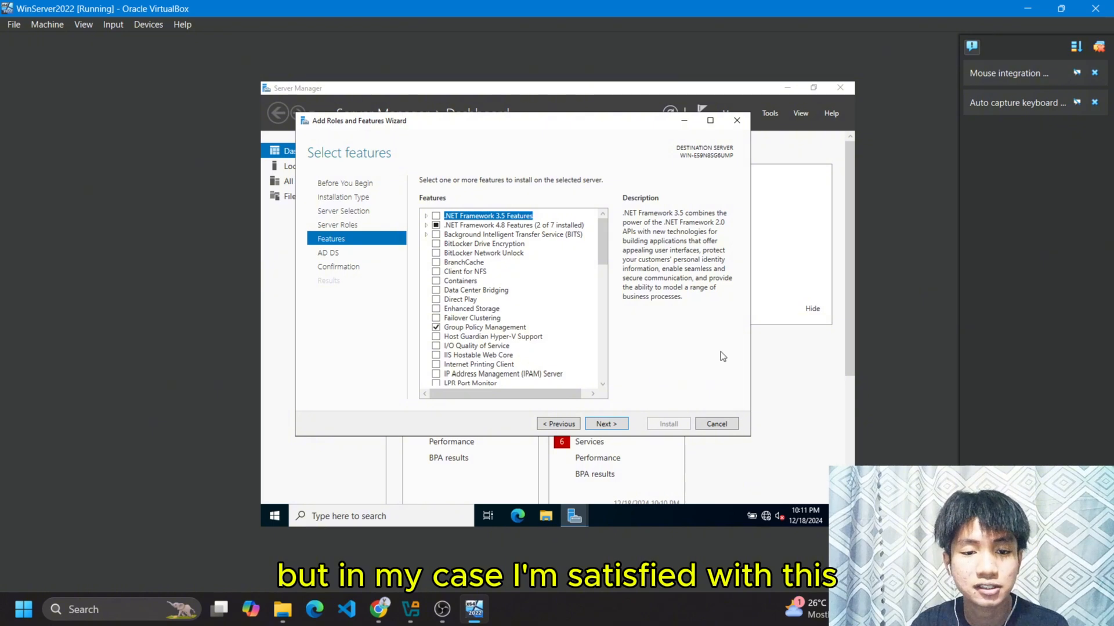
{"action": "left_click", "coordinate": [618, 425]}
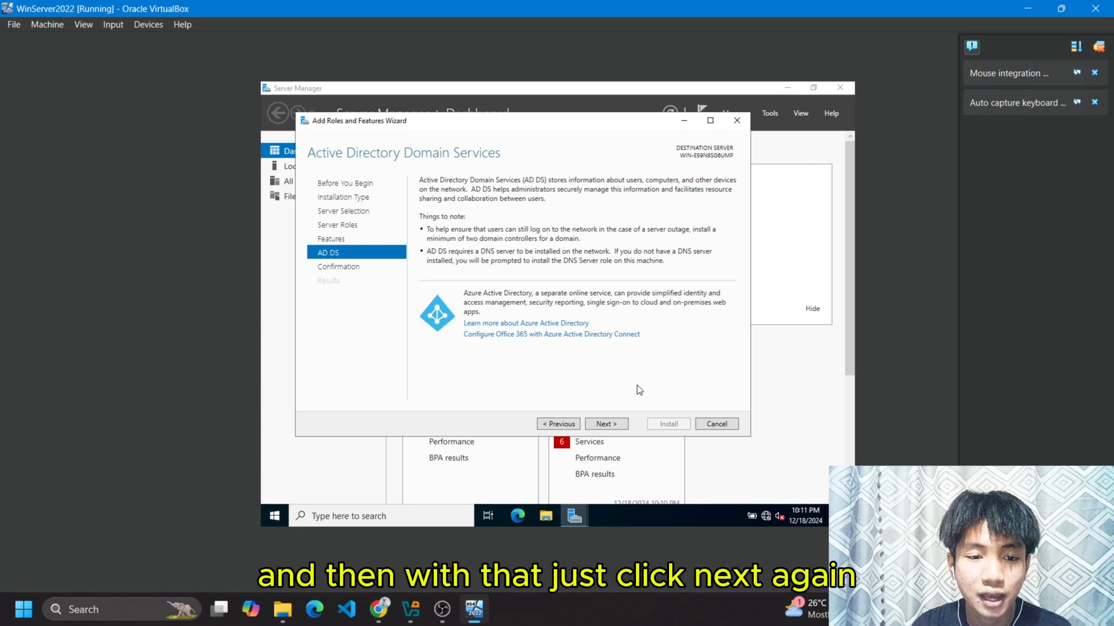
{"action": "left_click", "coordinate": [618, 423]}
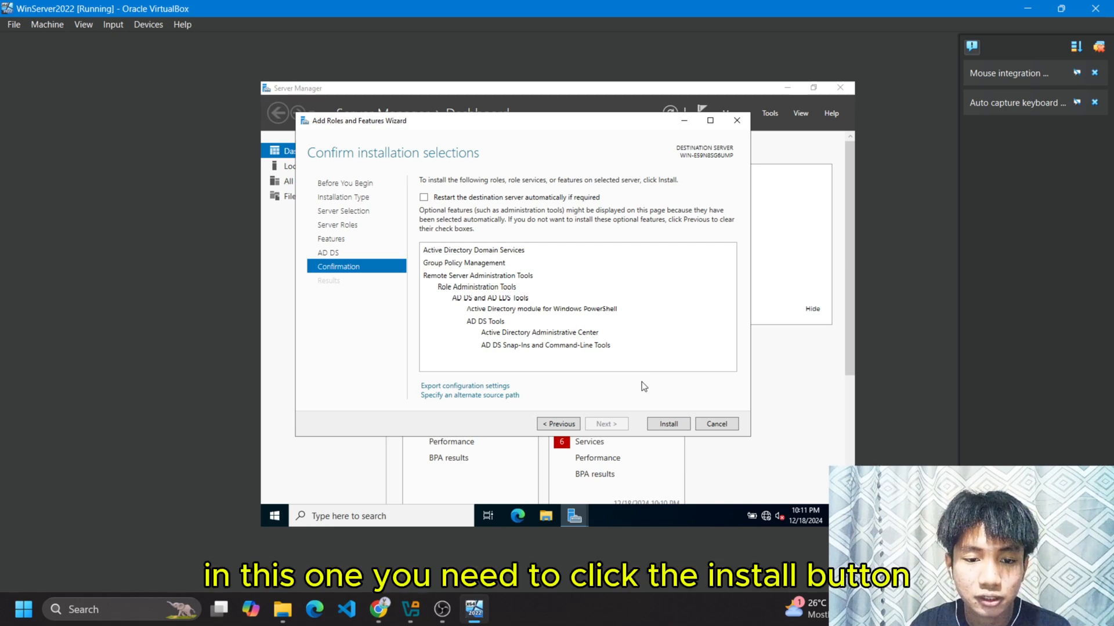
Install the Active Directory Domain Services role and close the finished Add Roles wizard.
{"action": "left_click", "coordinate": [677, 427]}
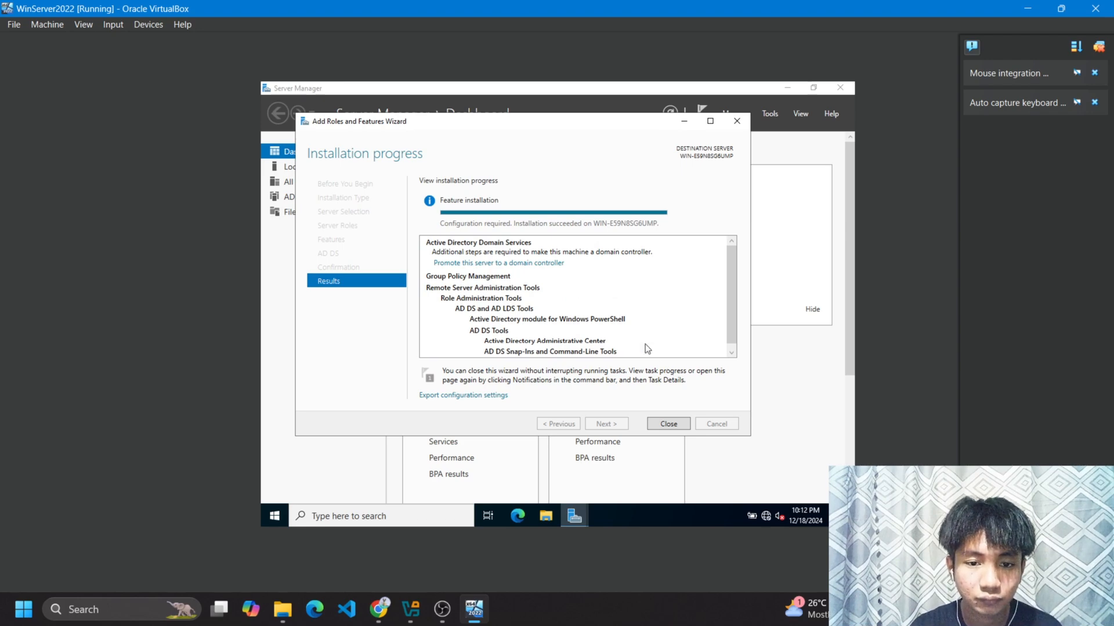
{"action": "left_click_drag", "start_coordinate": [733, 297], "coordinate": [735, 340]}
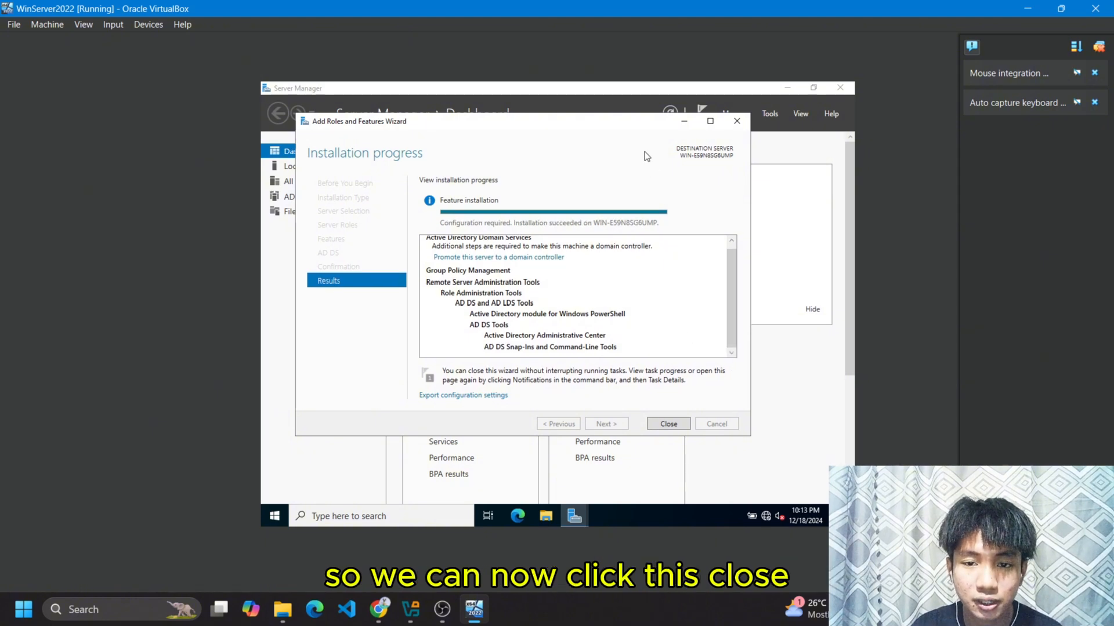
{"action": "left_click_drag", "start_coordinate": [638, 122], "coordinate": [676, 160]}
{"action": "left_click", "coordinate": [706, 462]}
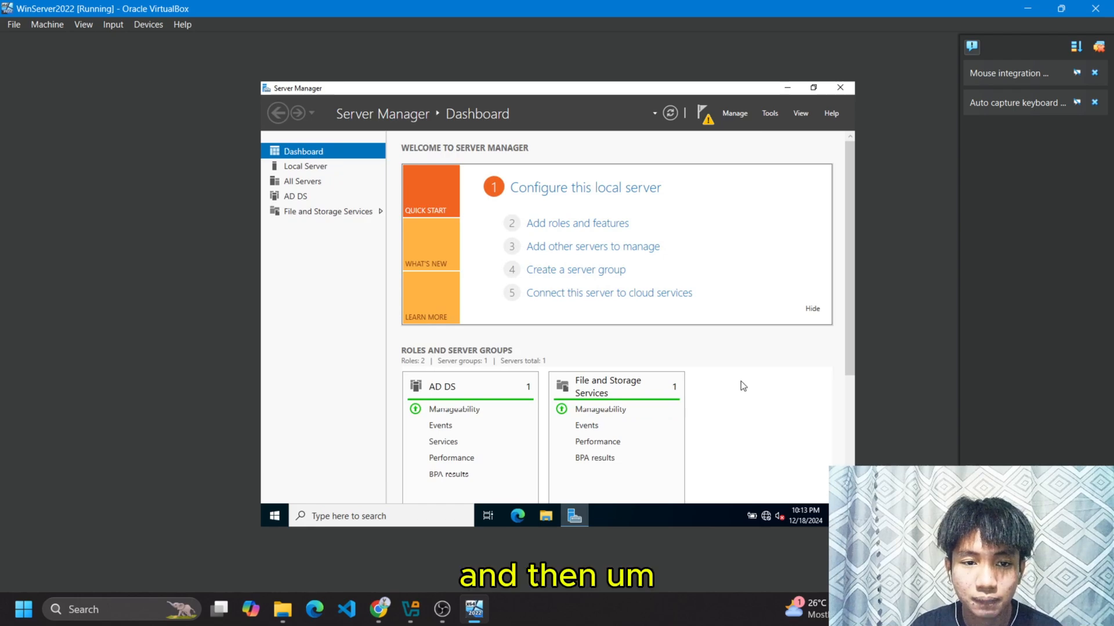
{"action": "left_click", "coordinate": [707, 123]}
{"action": "left_click", "coordinate": [706, 119]}
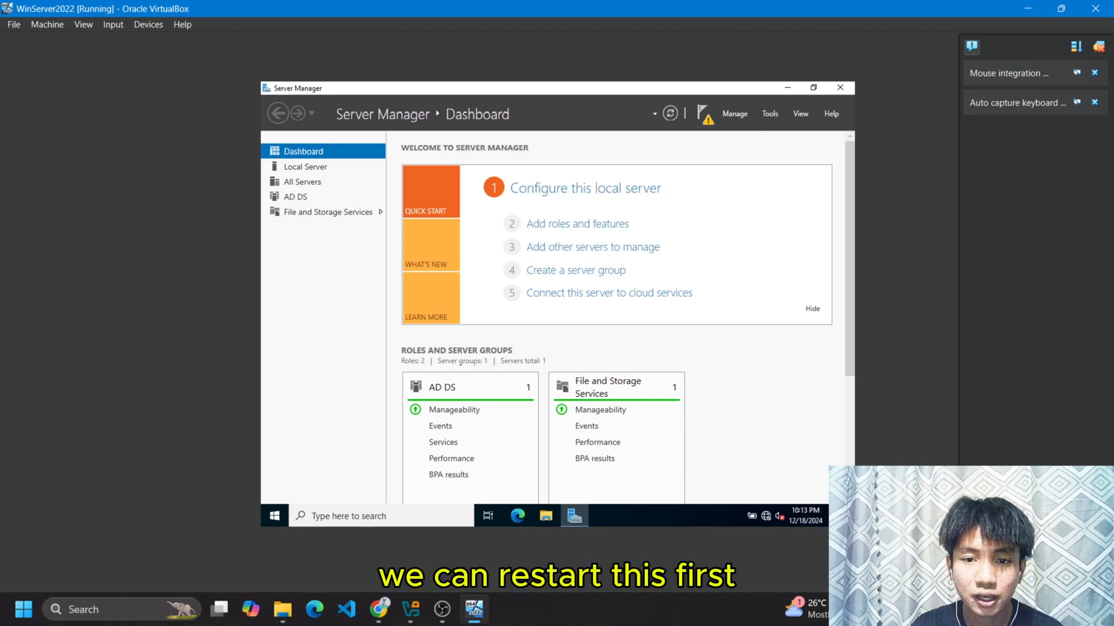
{"action": "left_click_drag", "start_coordinate": [701, 89], "coordinate": [629, 111]}
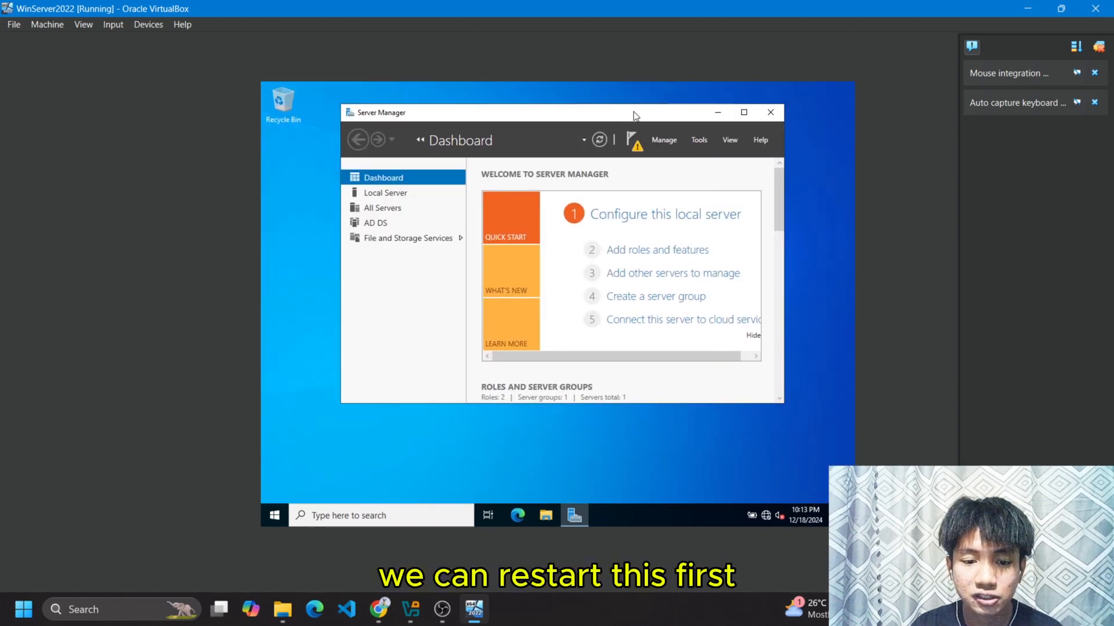
{"action": "left_click", "coordinate": [770, 115]}
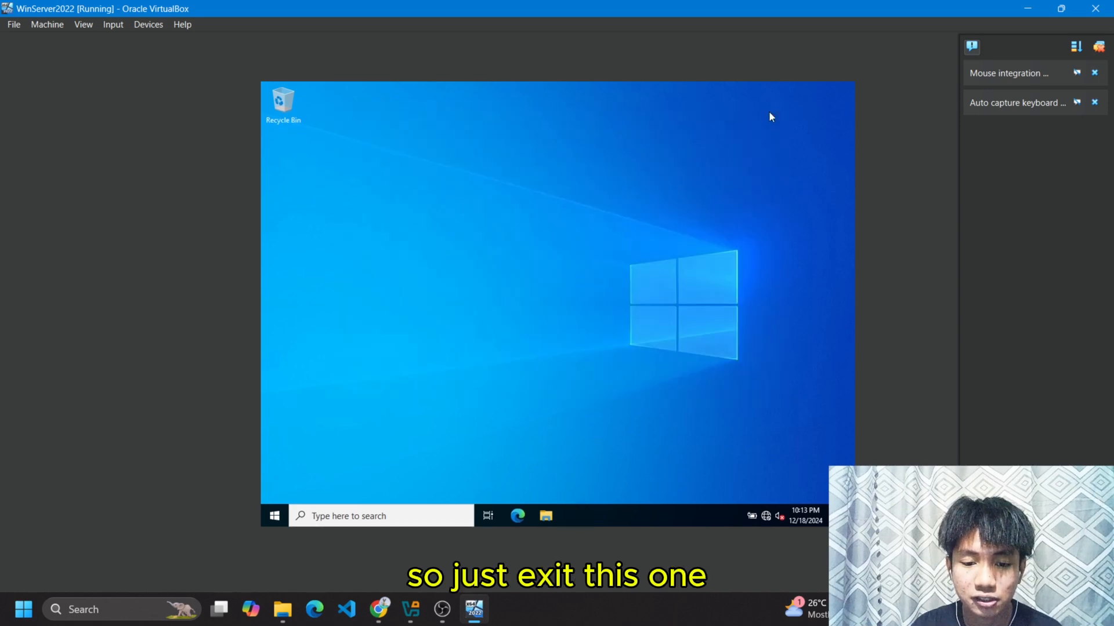
{"action": "left_click", "coordinate": [426, 513]}
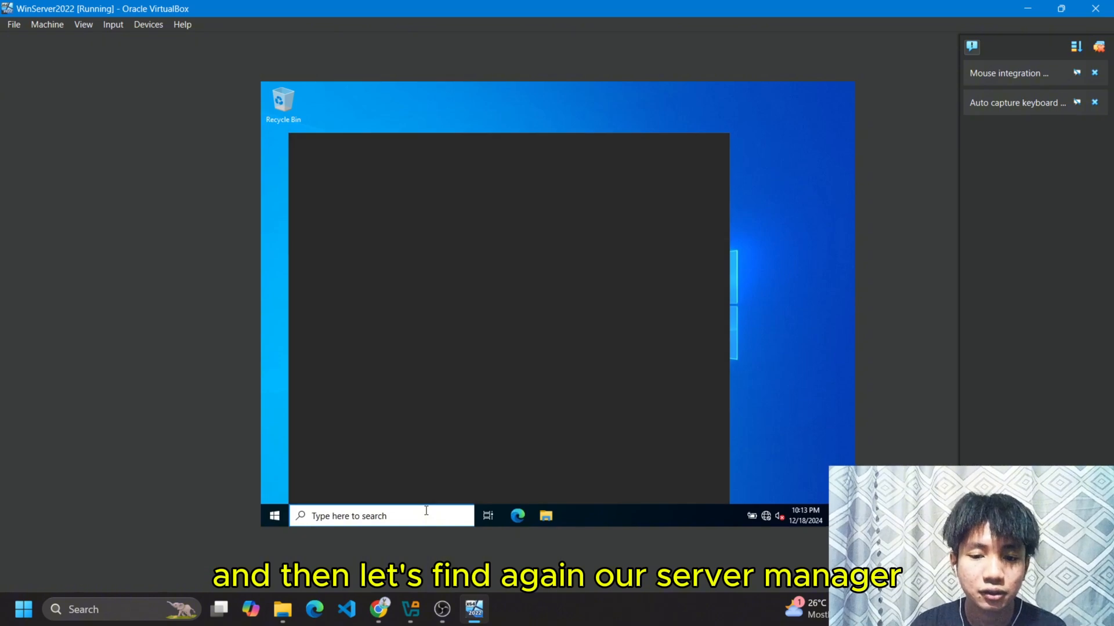
{"action": "type", "text": "se"}
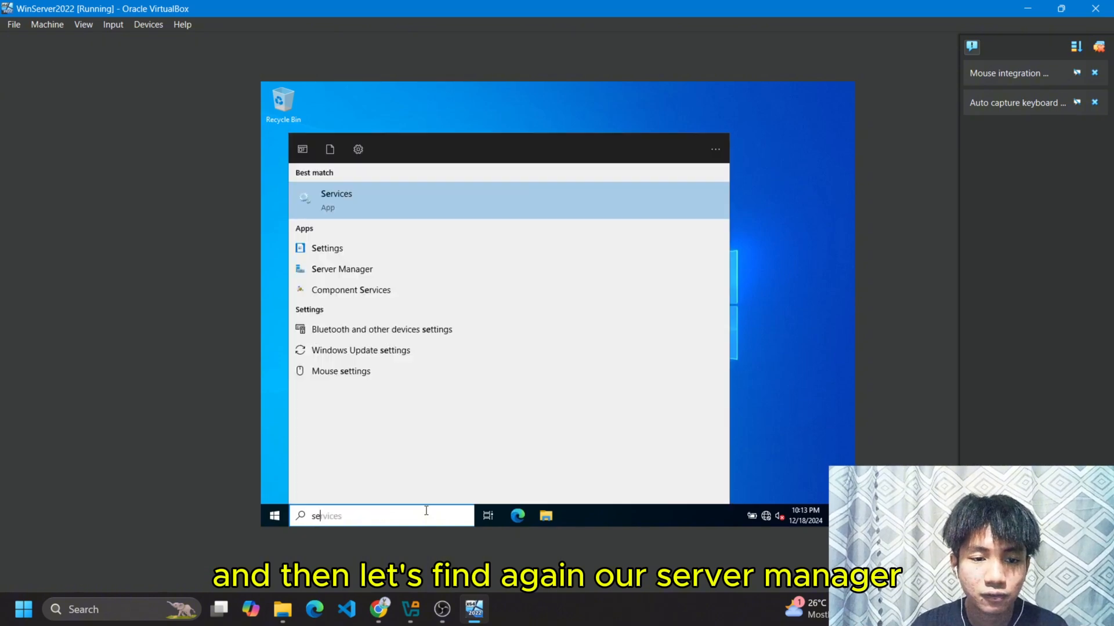
{"action": "left_click", "coordinate": [369, 268]}
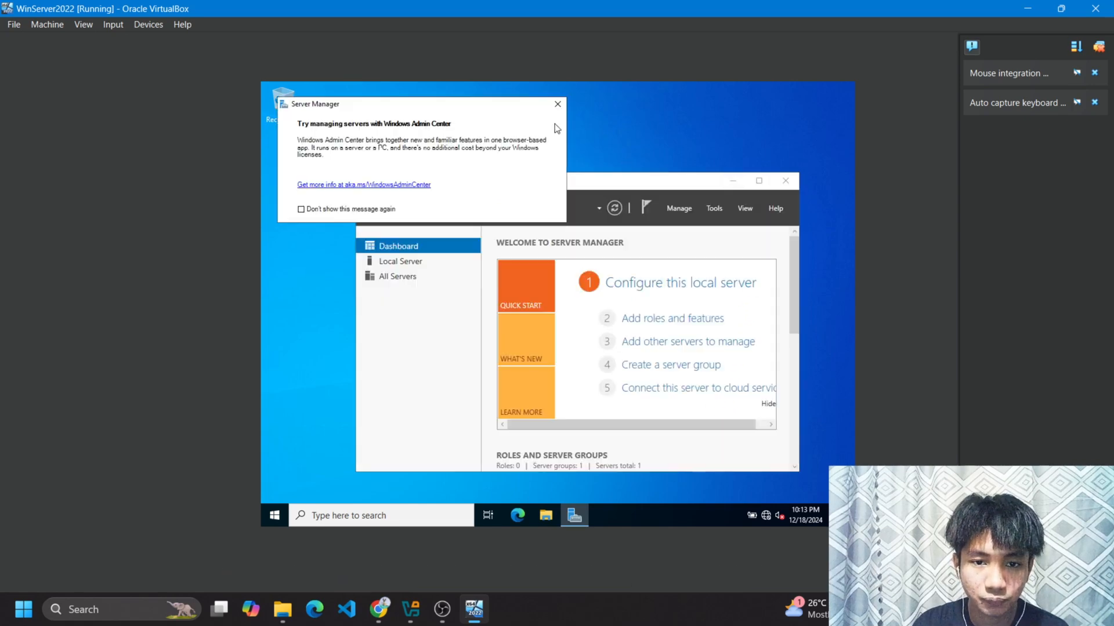
{"action": "left_click", "coordinate": [558, 104]}
{"action": "left_click", "coordinate": [758, 180]}
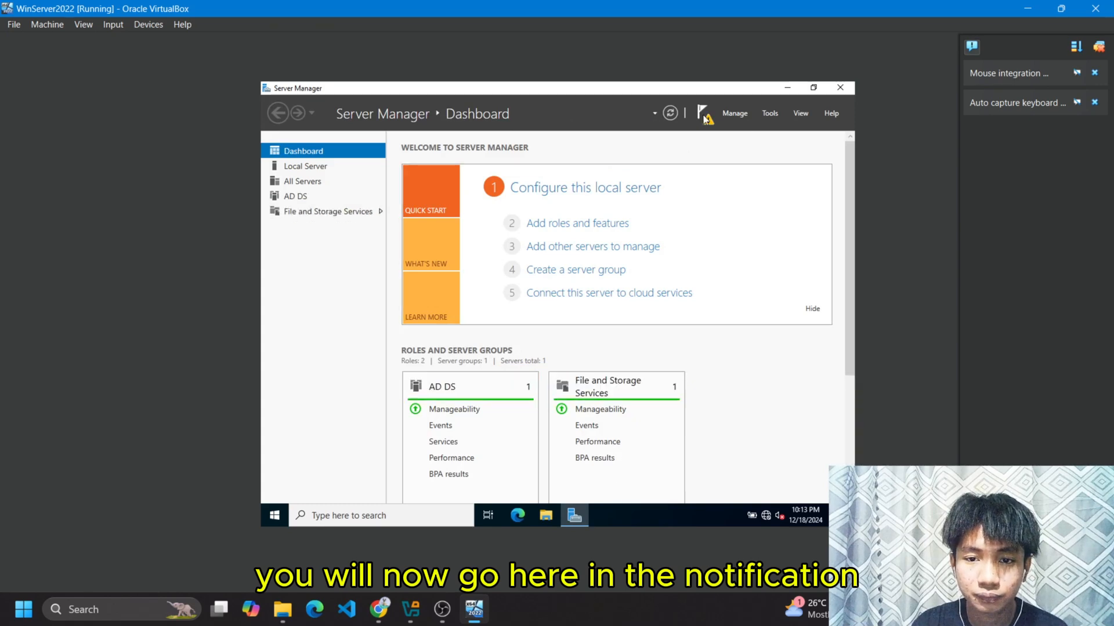
From the post-deployment notification, promote the server to a domain controller with 'Add a new forest'.
{"action": "left_click", "coordinate": [702, 115]}
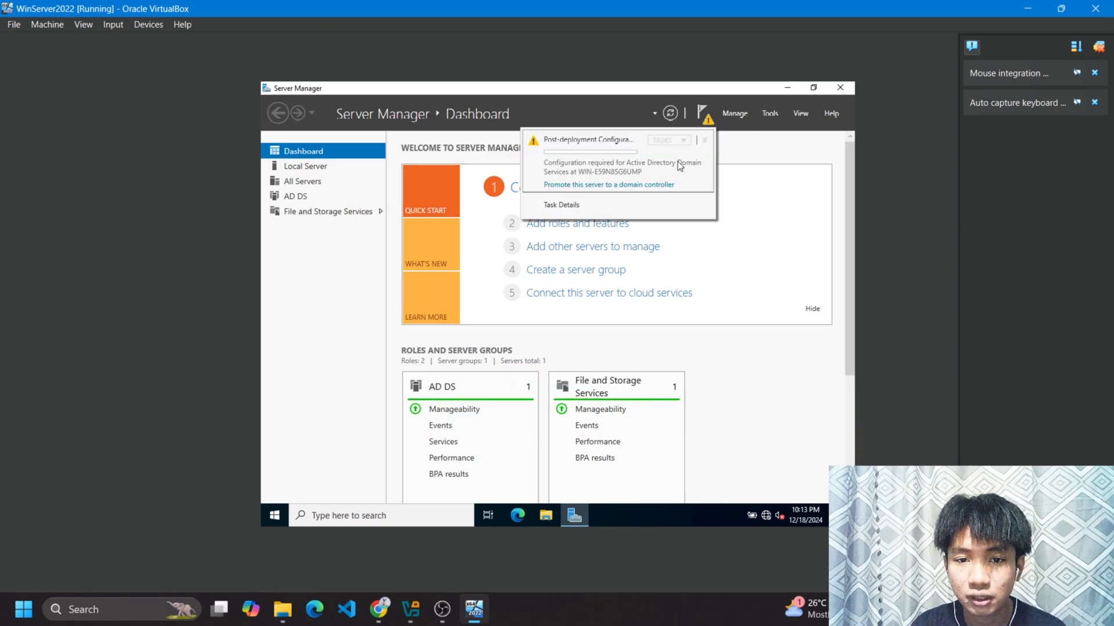
{"action": "left_click", "coordinate": [651, 185]}
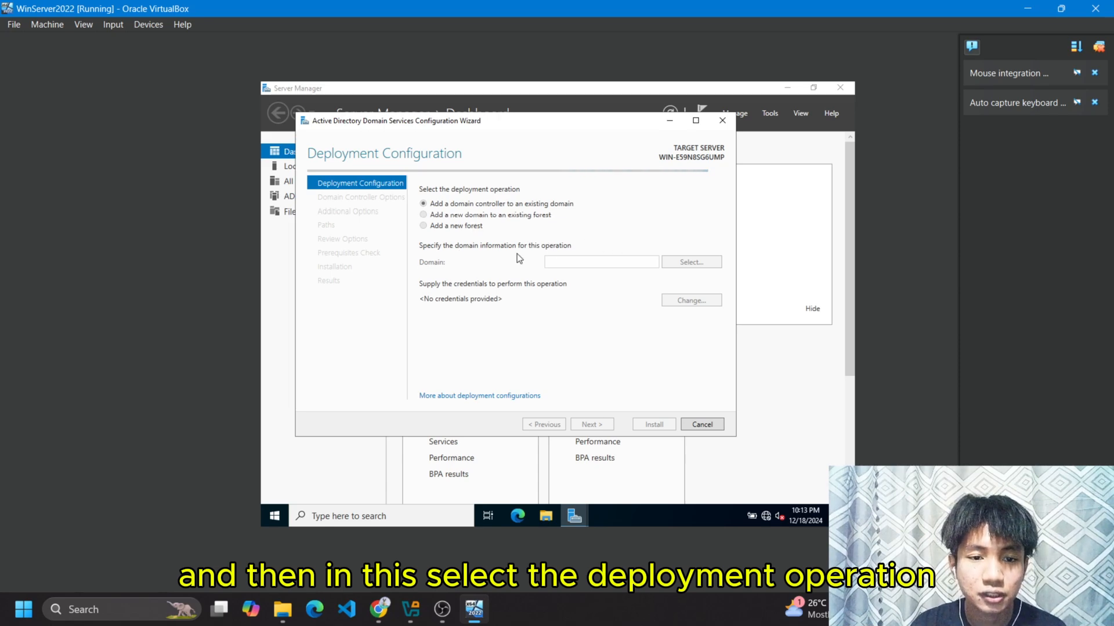
{"action": "left_click", "coordinate": [469, 228]}
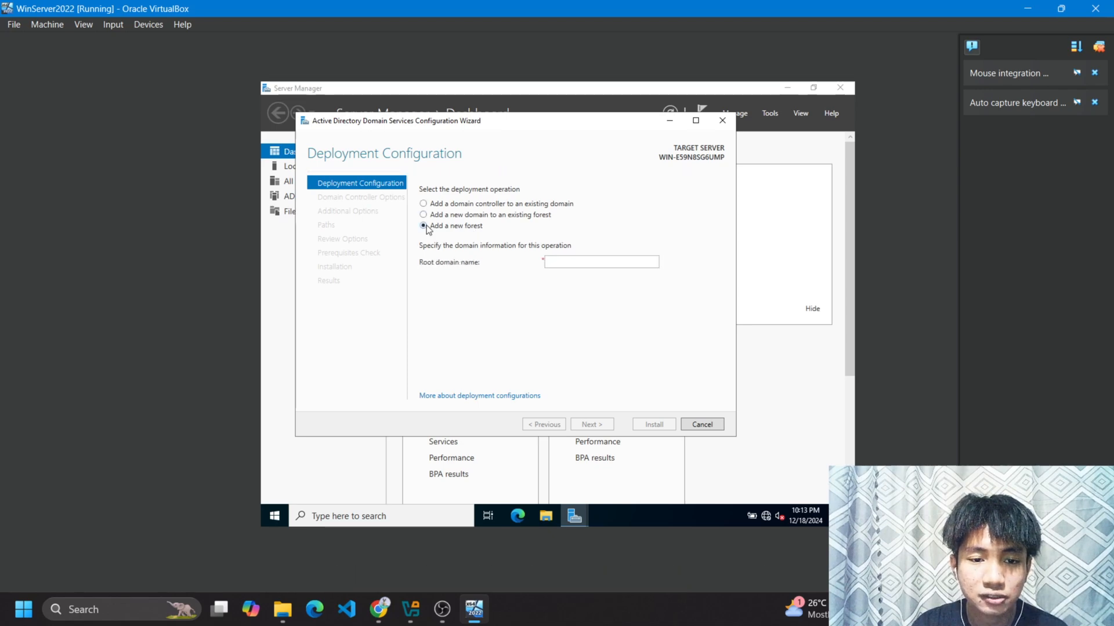
Enter TechCass.com as the root domain name and continue.
{"action": "left_click", "coordinate": [564, 261]}
{"action": "type", "text": "T"}
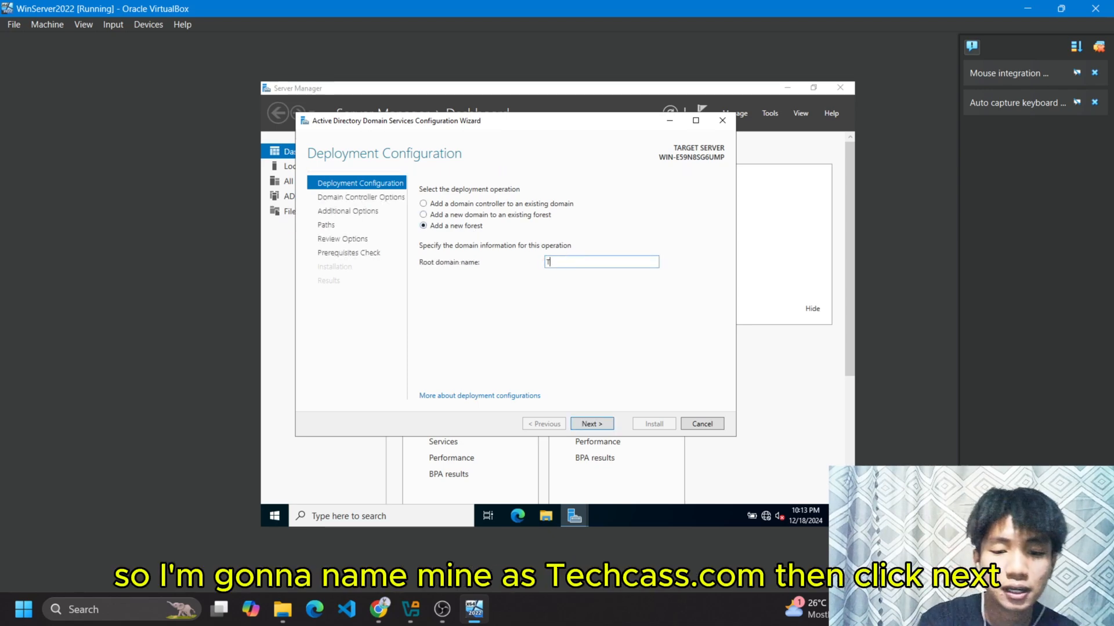
{"action": "type", "text": "echCa"}
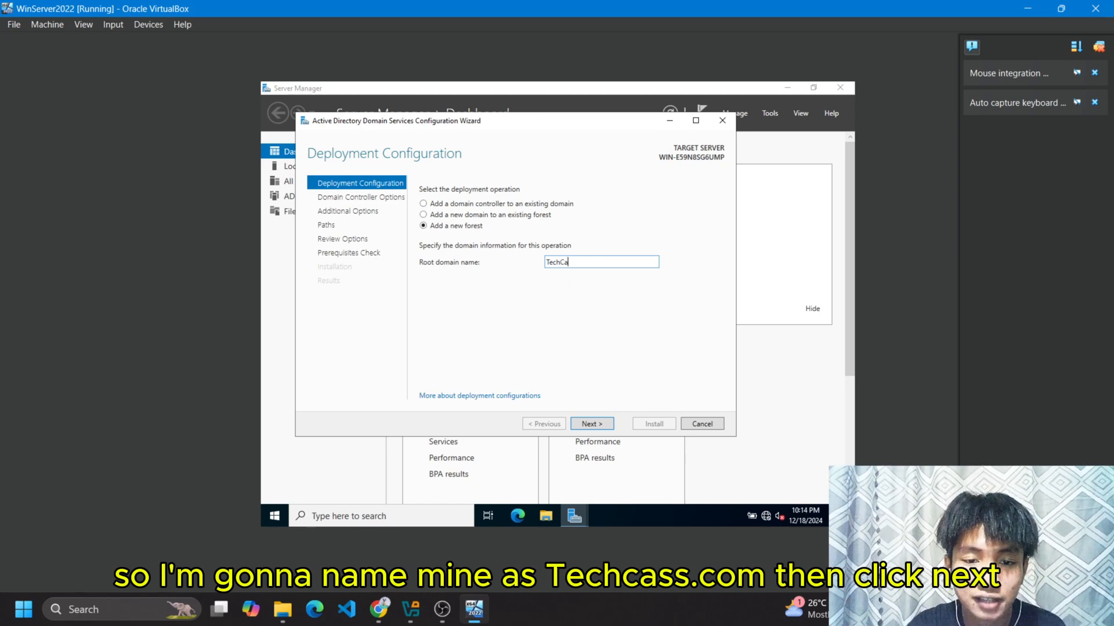
{"action": "type", "text": "ss.com"}
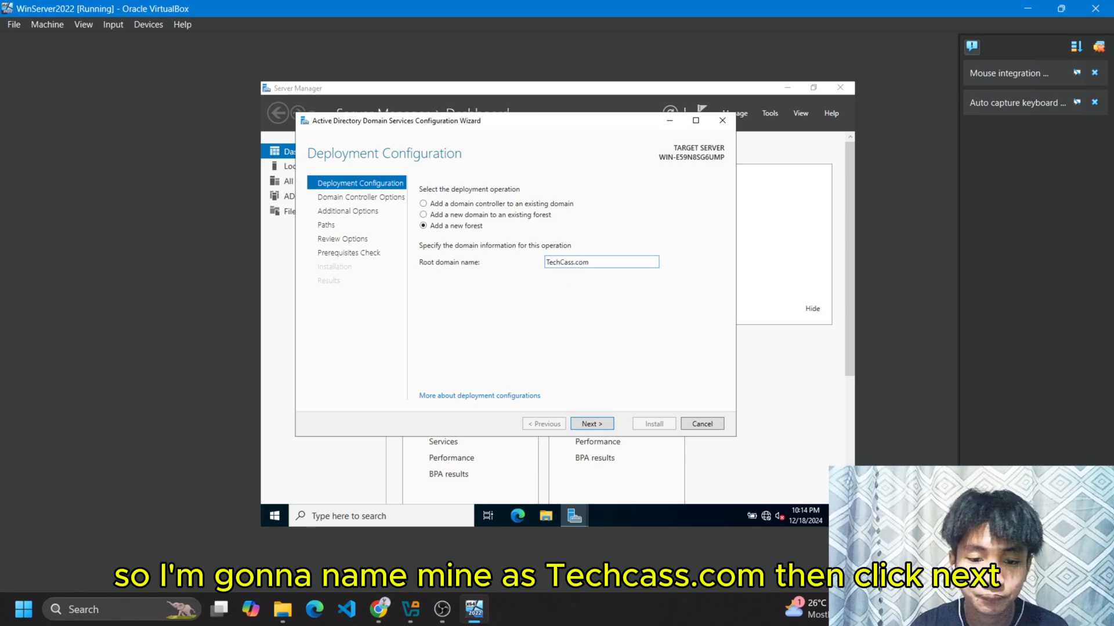
{"action": "left_click", "coordinate": [599, 426]}
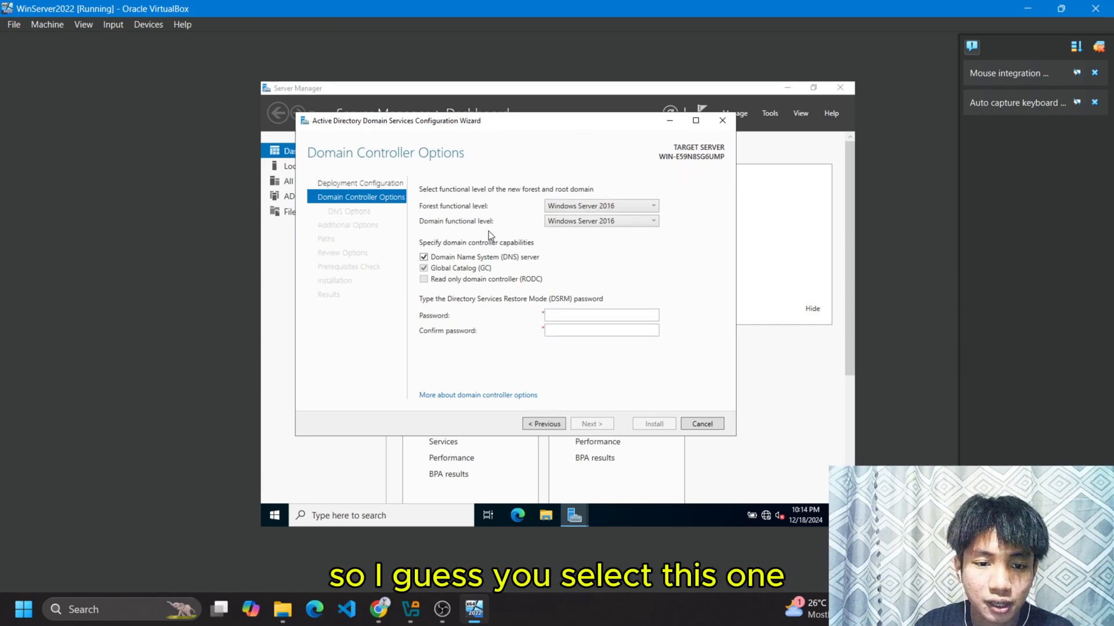
Uncheck the DNS server option, enter and confirm the DSRM password, and continue to Additional Options.
{"action": "left_click", "coordinate": [430, 257]}
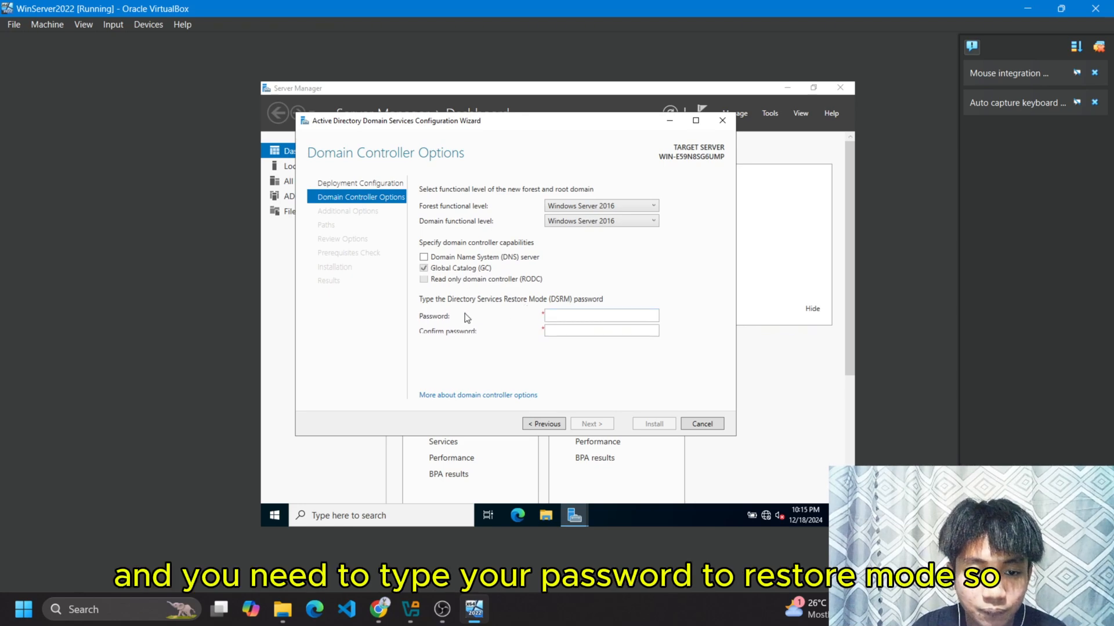
{"action": "left_click", "coordinate": [604, 320]}
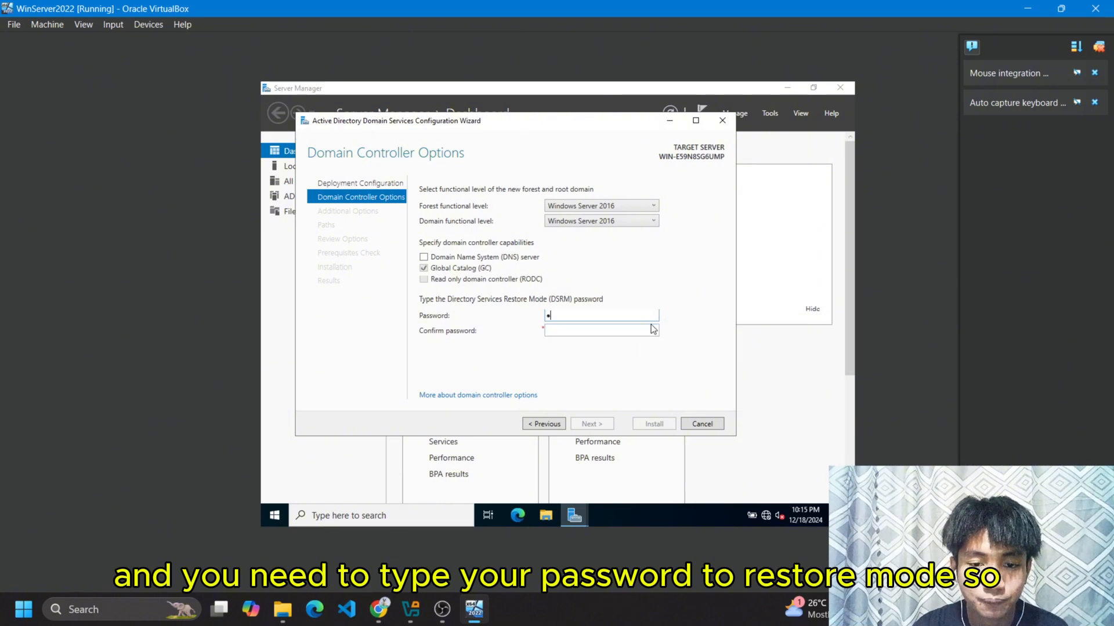
{"action": "type", "text": "•••••••"}
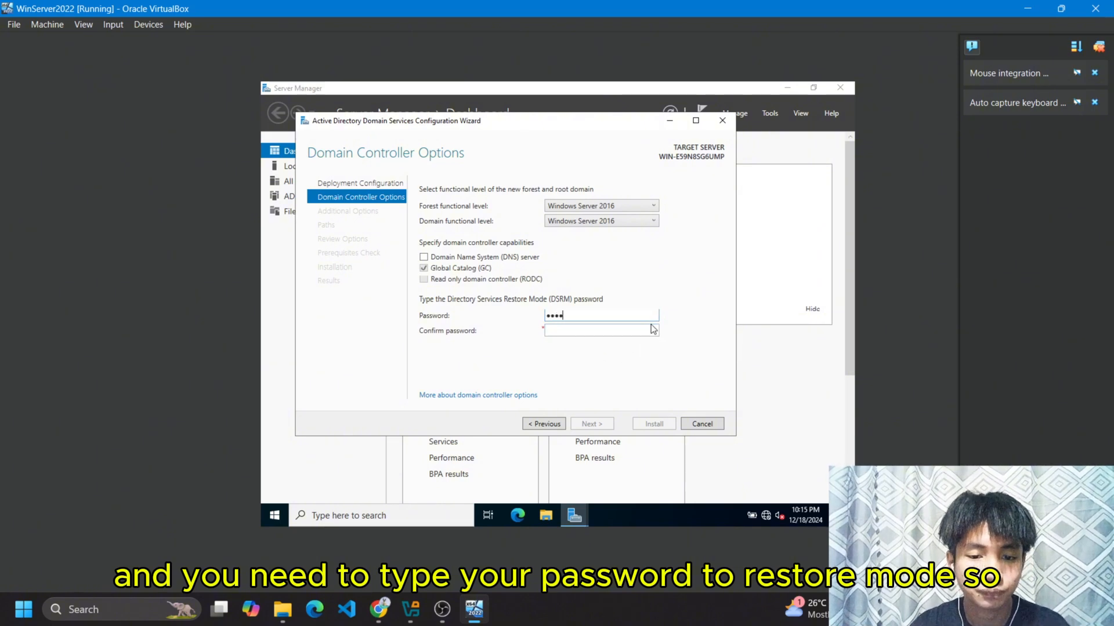
{"action": "key", "text": "Tab"}
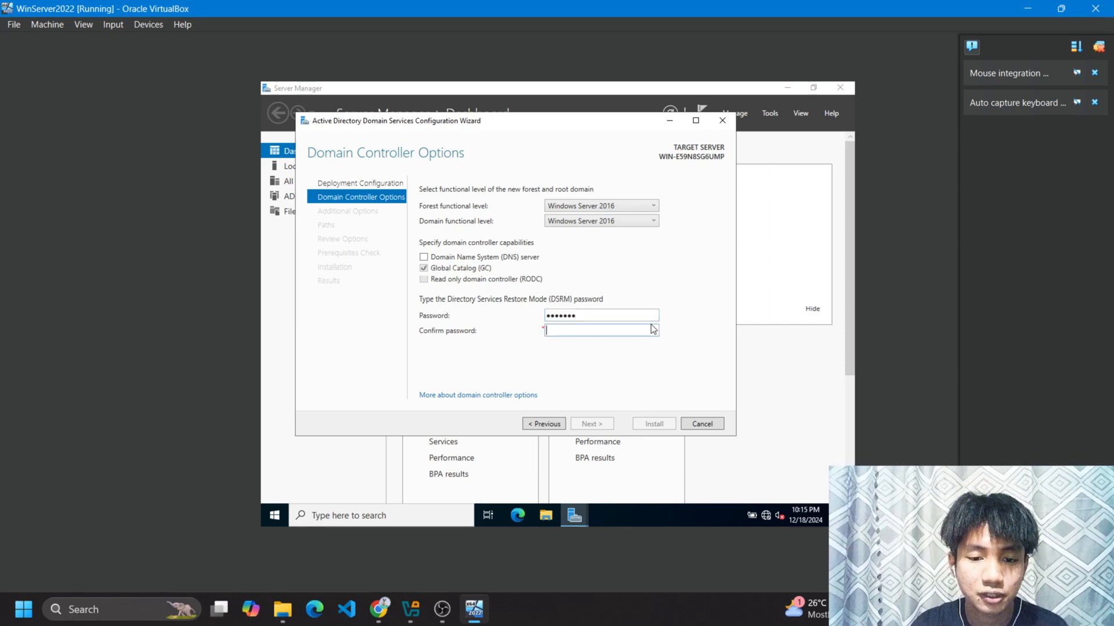
{"action": "type", "text": "•••••••"}
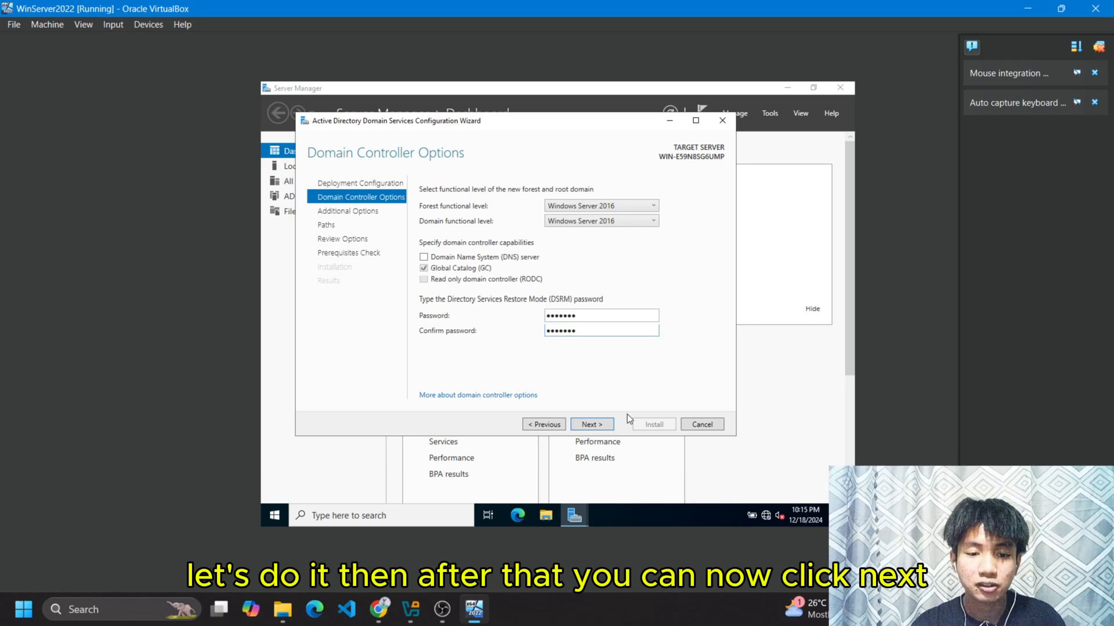
{"action": "left_click", "coordinate": [591, 424]}
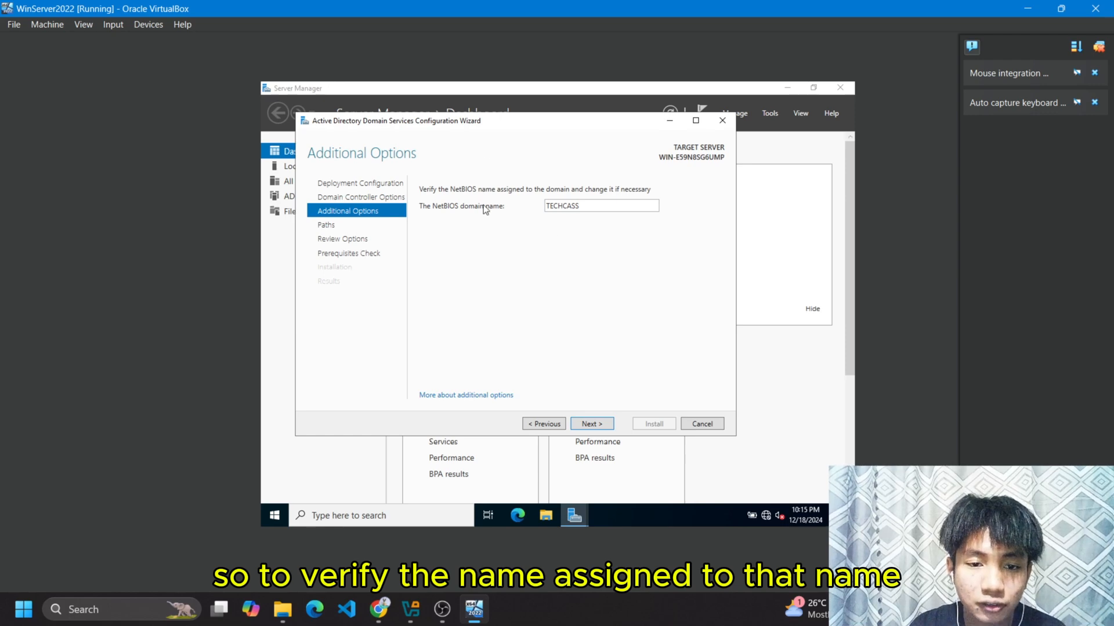
Accept NetBIOS name TECHCASS and the default database, log and SYSVOL paths, then run the prerequisites check.
{"action": "double_click", "coordinate": [616, 207]}
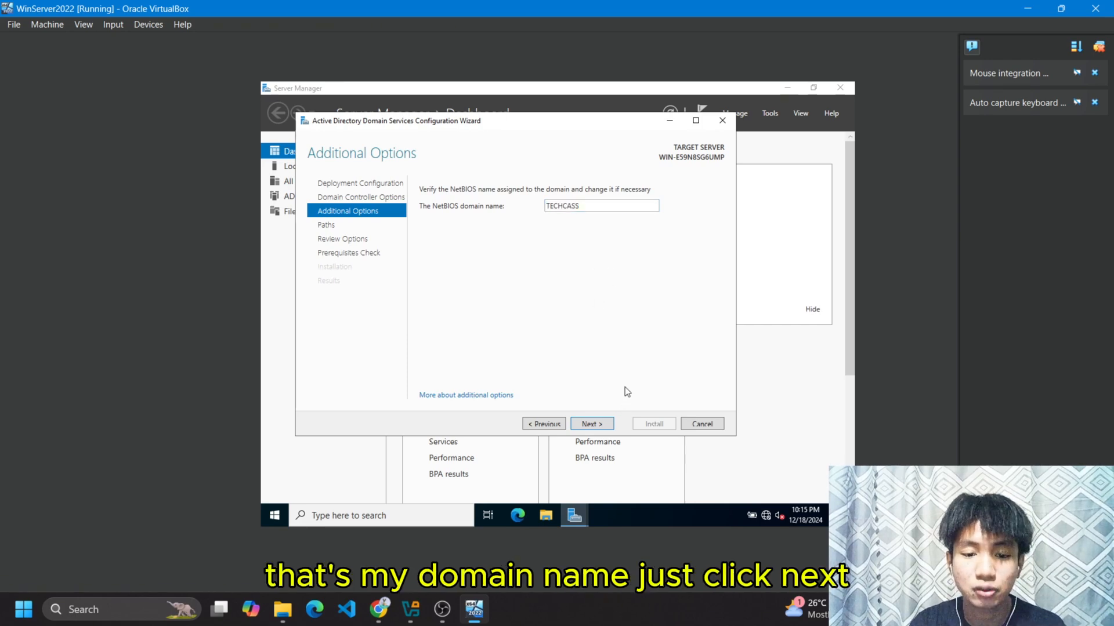
{"action": "left_click", "coordinate": [594, 424]}
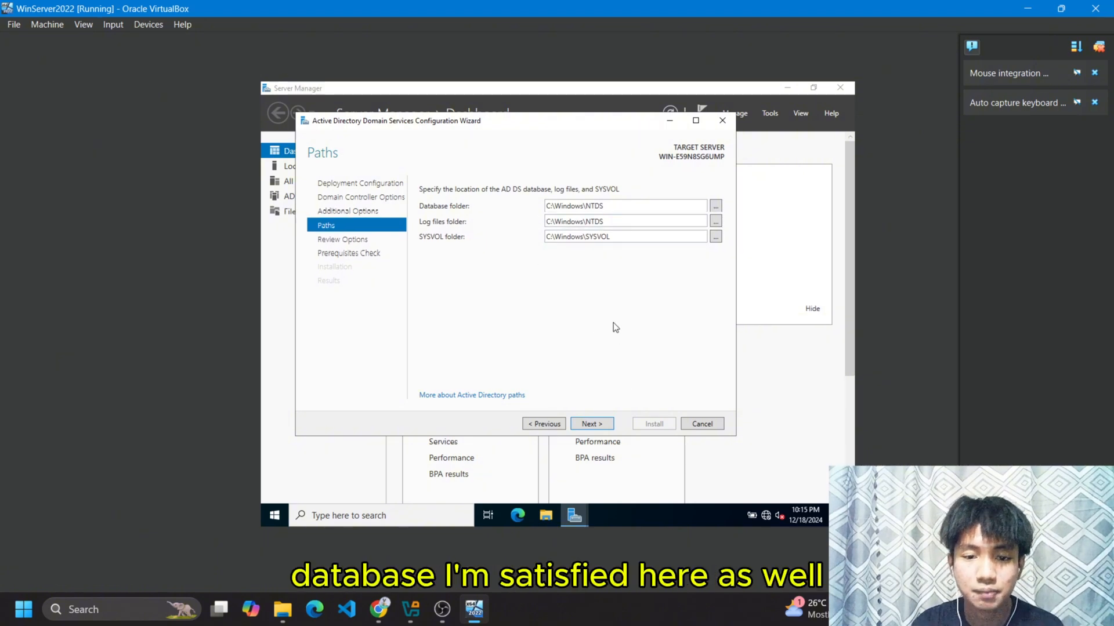
{"action": "left_click", "coordinate": [591, 425]}
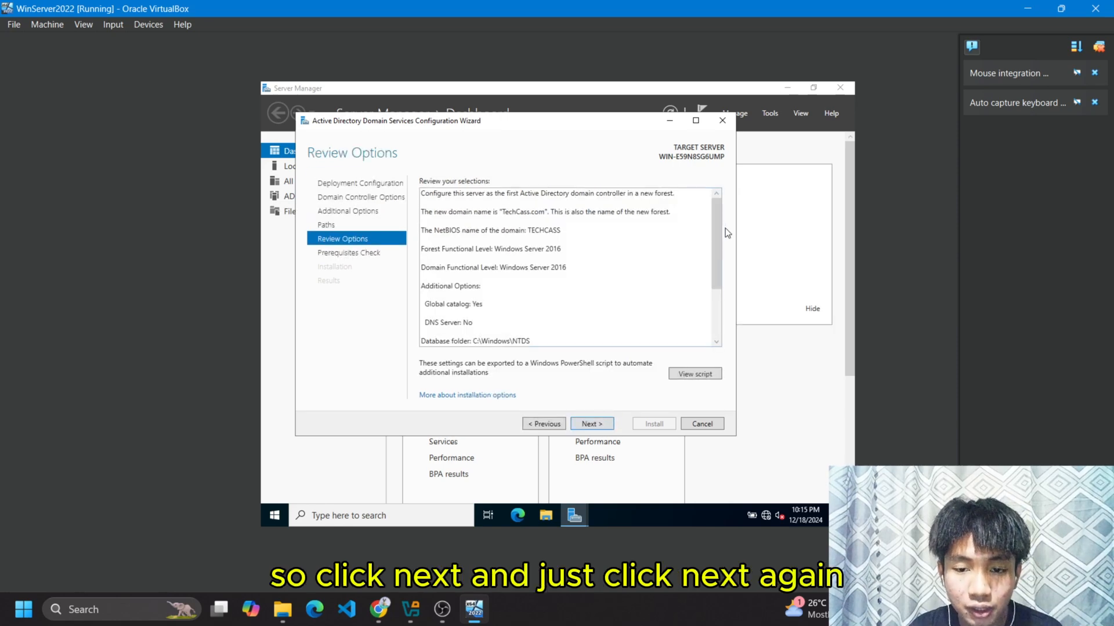
{"action": "scroll", "coordinate": [716, 273], "scroll_direction": "down", "scroll_amount": 3}
{"action": "left_click", "coordinate": [607, 425]}
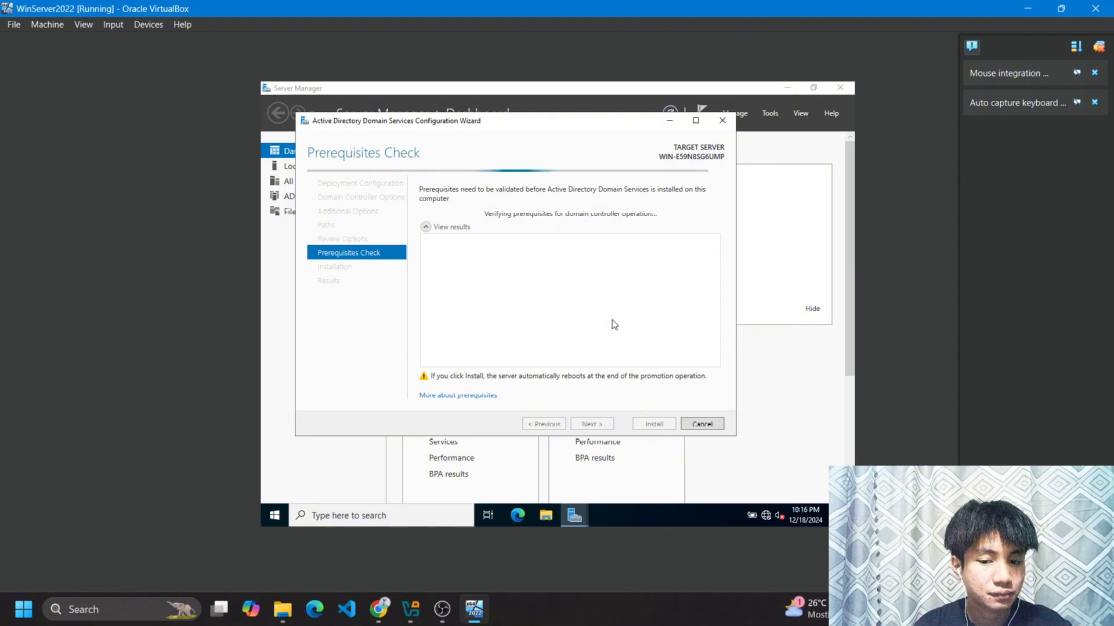
Once all prerequisite checks pass, begin the AD DS installation.
{"action": "left_click_drag", "start_coordinate": [576, 125], "coordinate": [632, 135]}
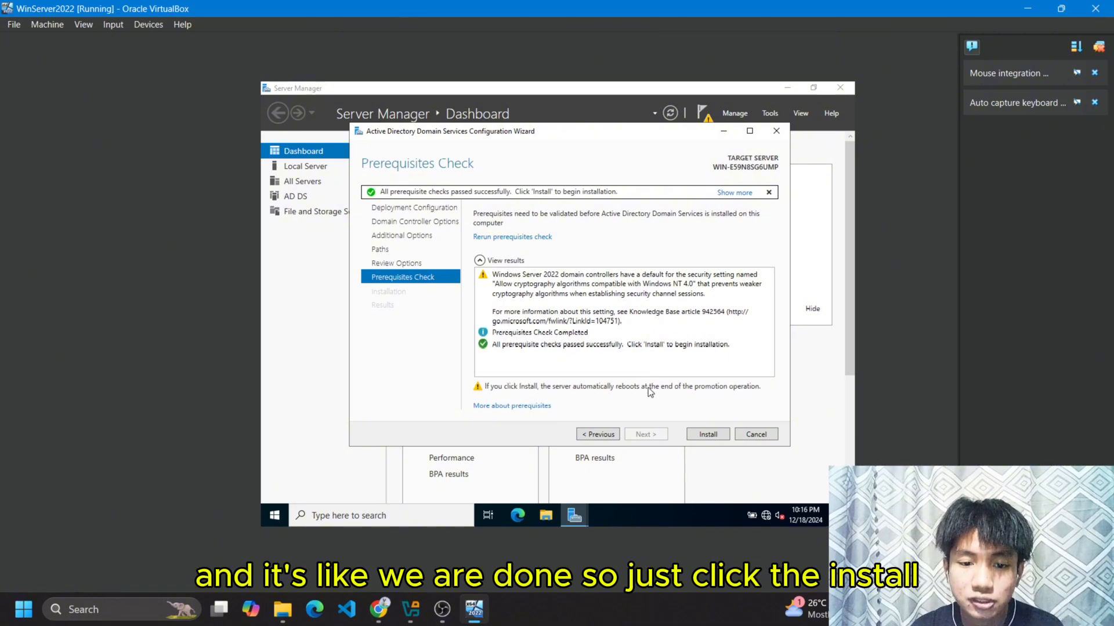
{"action": "left_click", "coordinate": [691, 436]}
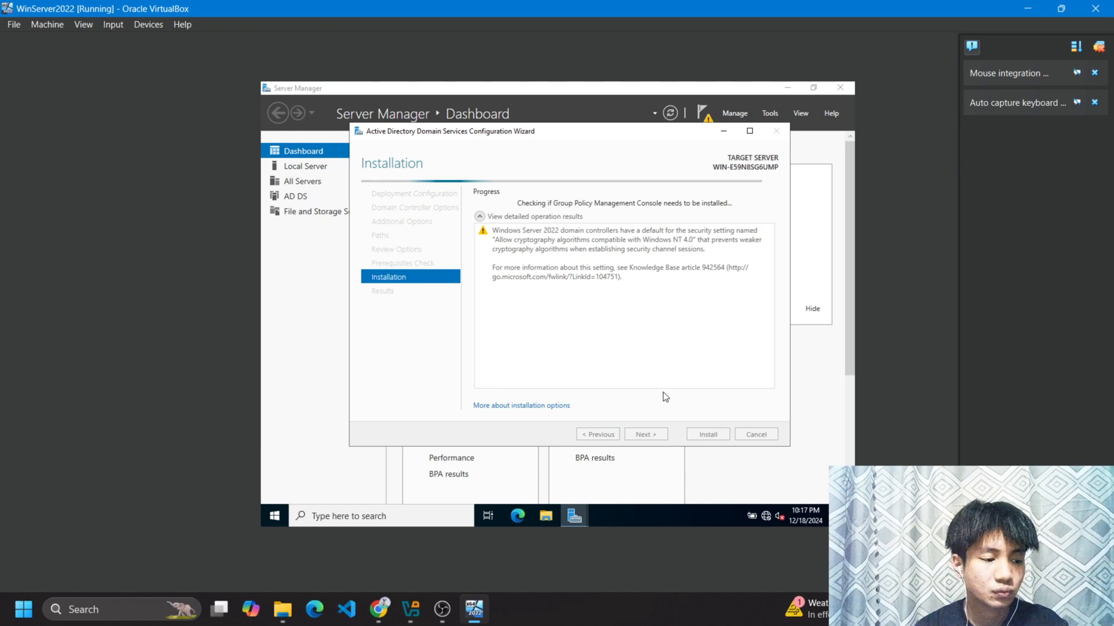
Bring the VM window back and dismiss the sign-out notice so the server restarts.
{"action": "left_click", "coordinate": [434, 612]}
{"action": "left_click", "coordinate": [434, 612]}
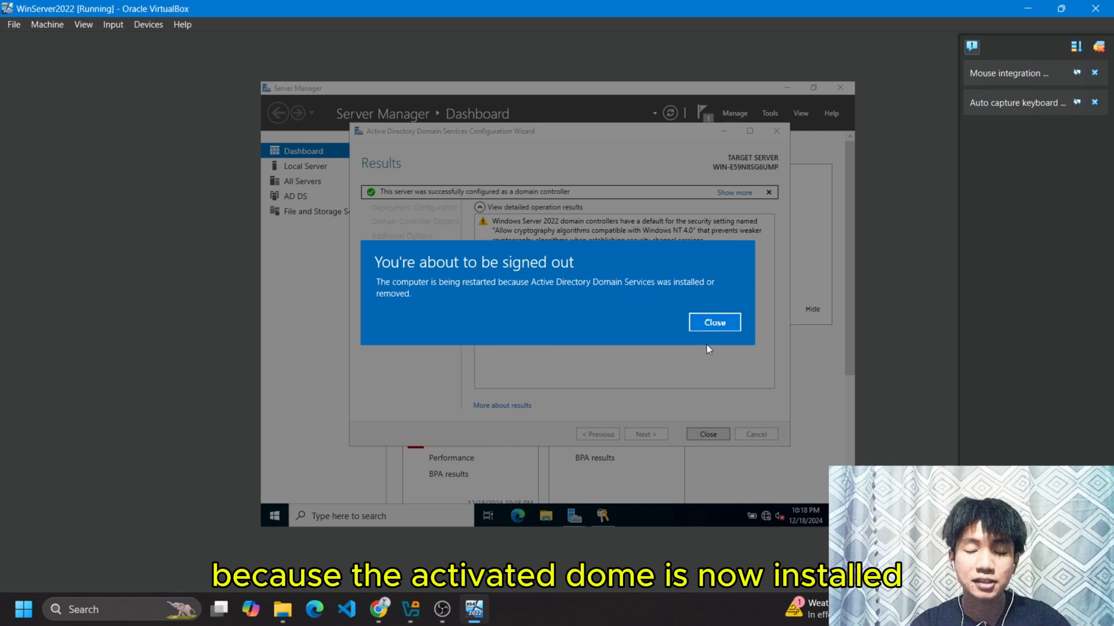
{"action": "left_click", "coordinate": [716, 322]}
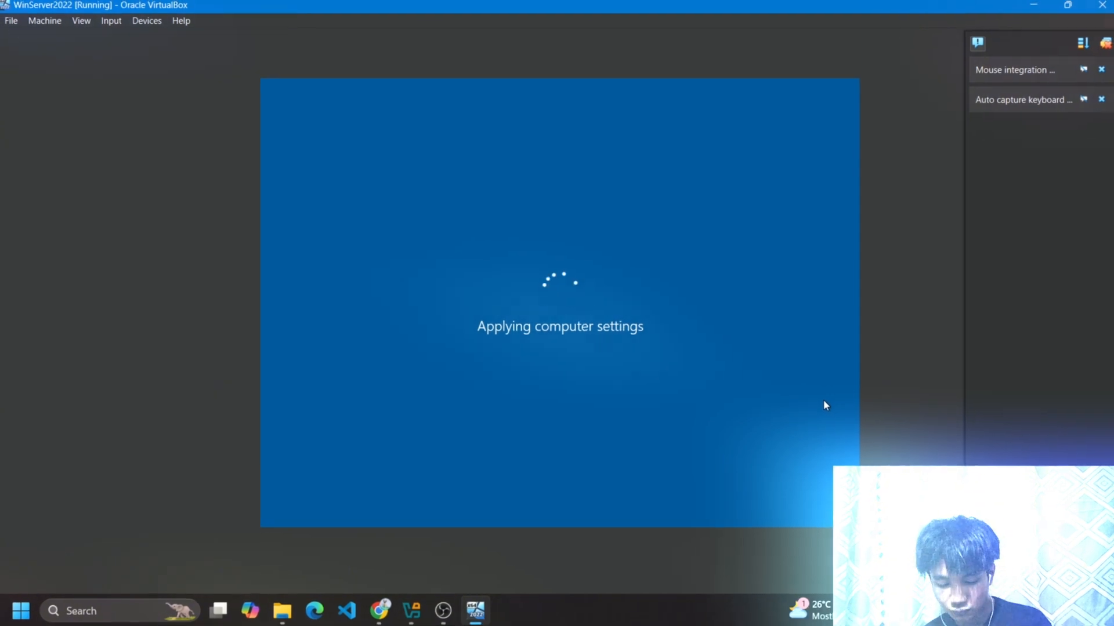
Enter the Administrator password at the lock screen to sign in as TECHCASS\Administrator.
{"action": "left_click", "coordinate": [144, 26]}
{"action": "left_click", "coordinate": [268, 206]}
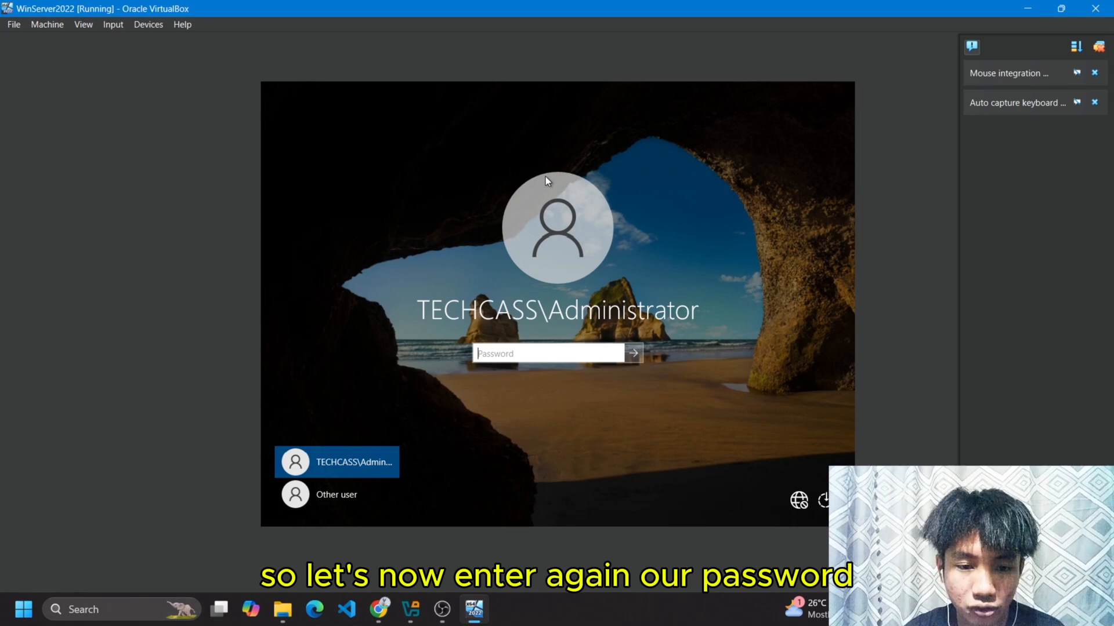
{"action": "type", "text": "P••••••"}
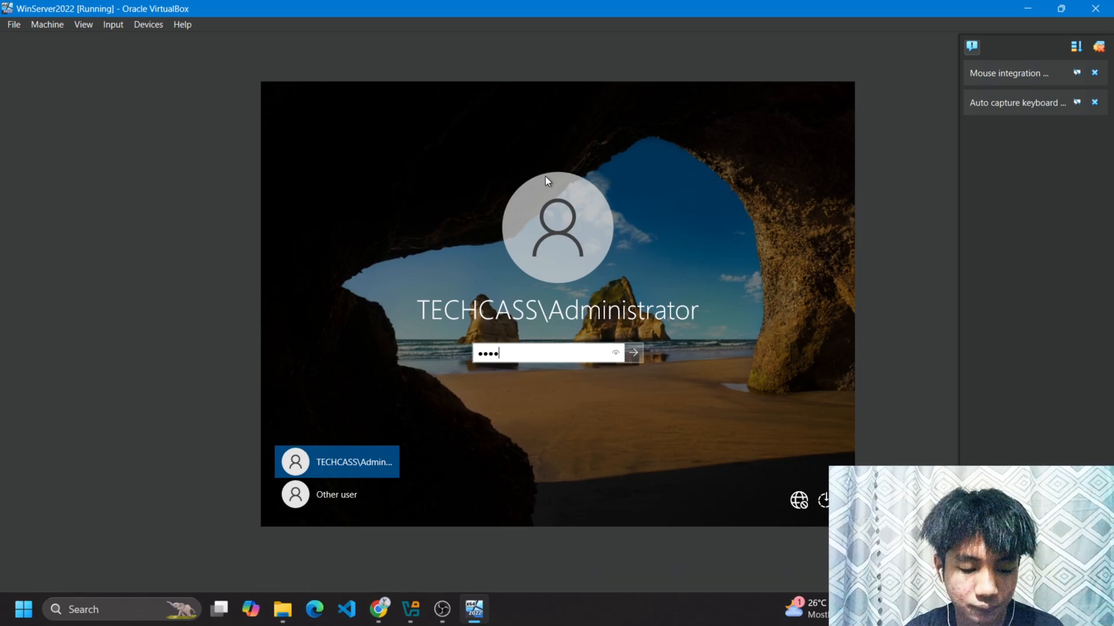
{"action": "key", "text": "Return"}
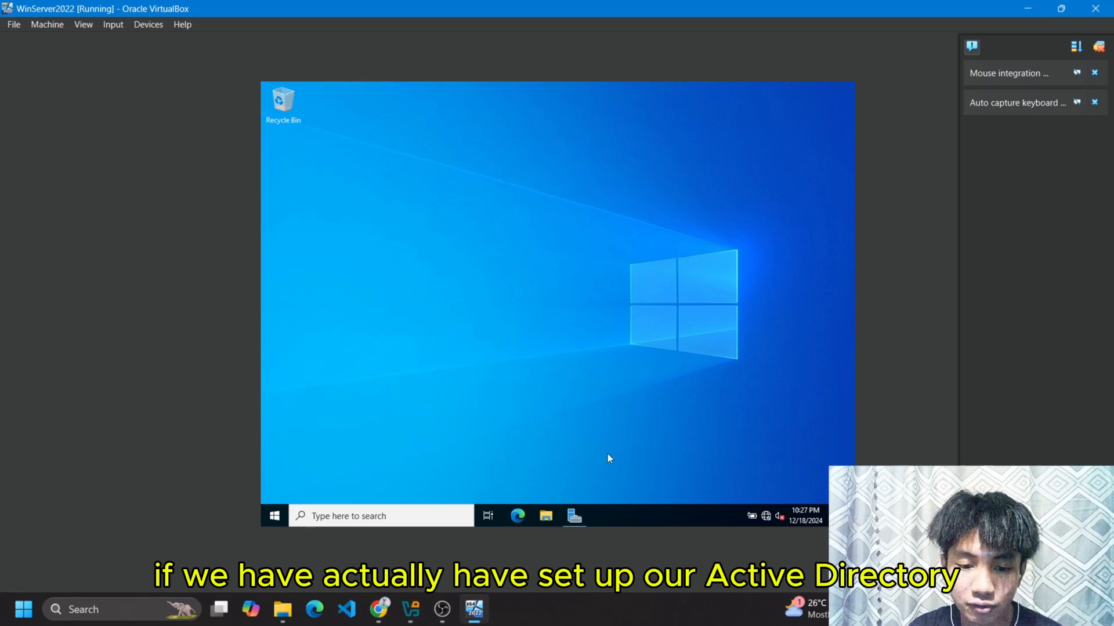
Restore Server Manager and launch Active Directory Users and Computers from the Tools menu.
{"action": "mouse_move", "coordinate": [568, 533]}
{"action": "left_click", "coordinate": [579, 479]}
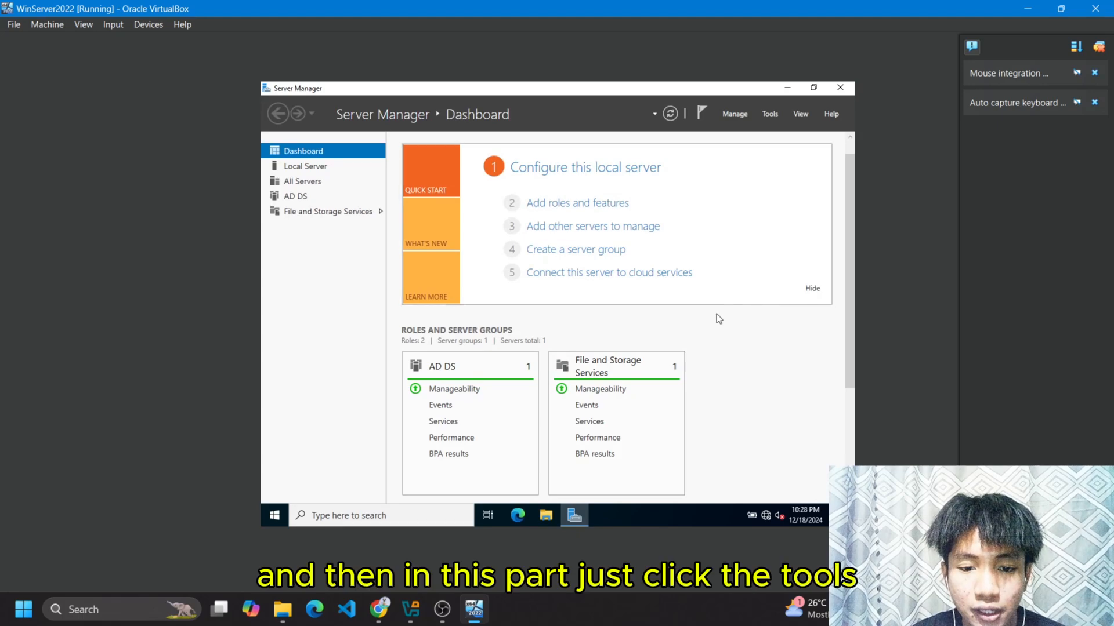
{"action": "left_click", "coordinate": [770, 114]}
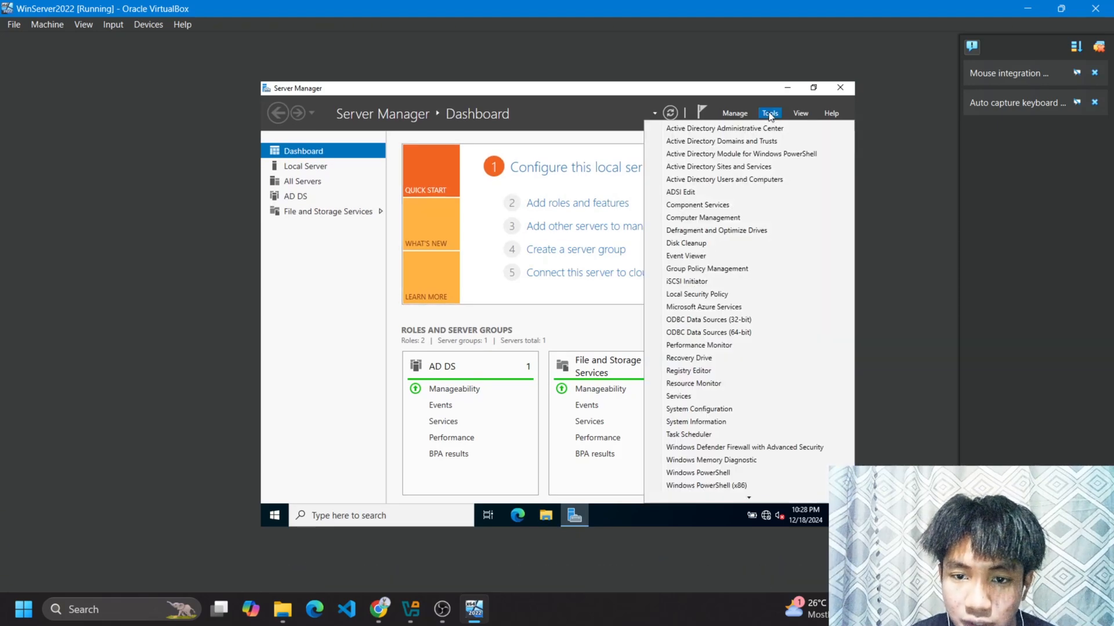
{"action": "left_click", "coordinate": [775, 180]}
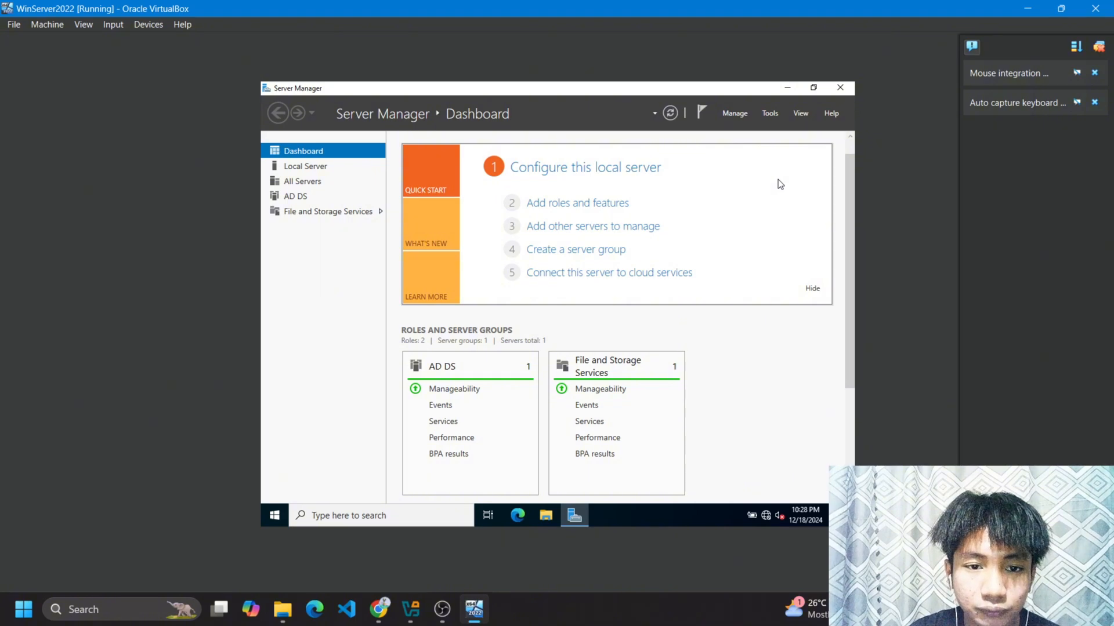
{"action": "scroll", "coordinate": [725, 337], "scroll_direction": "down", "scroll_amount": 3}
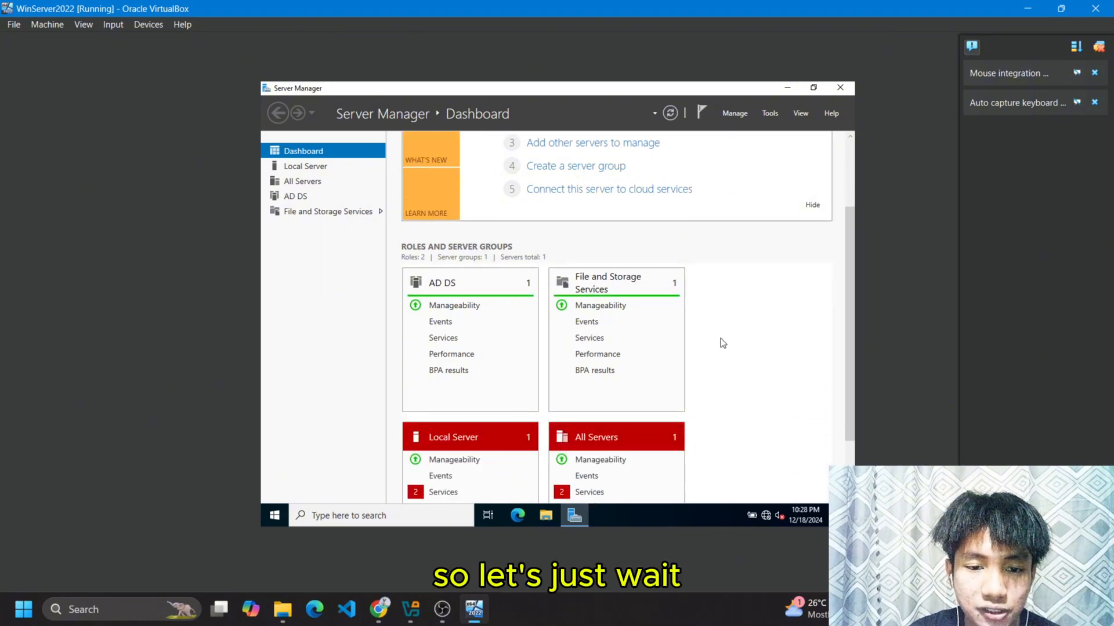
{"action": "scroll", "coordinate": [721, 339], "scroll_direction": "up", "scroll_amount": 4}
{"action": "scroll", "coordinate": [721, 338], "scroll_direction": "down", "scroll_amount": 1}
{"action": "scroll", "coordinate": [720, 339], "scroll_direction": "up", "scroll_amount": 1}
{"action": "scroll", "coordinate": [720, 339], "scroll_direction": "down", "scroll_amount": 1}
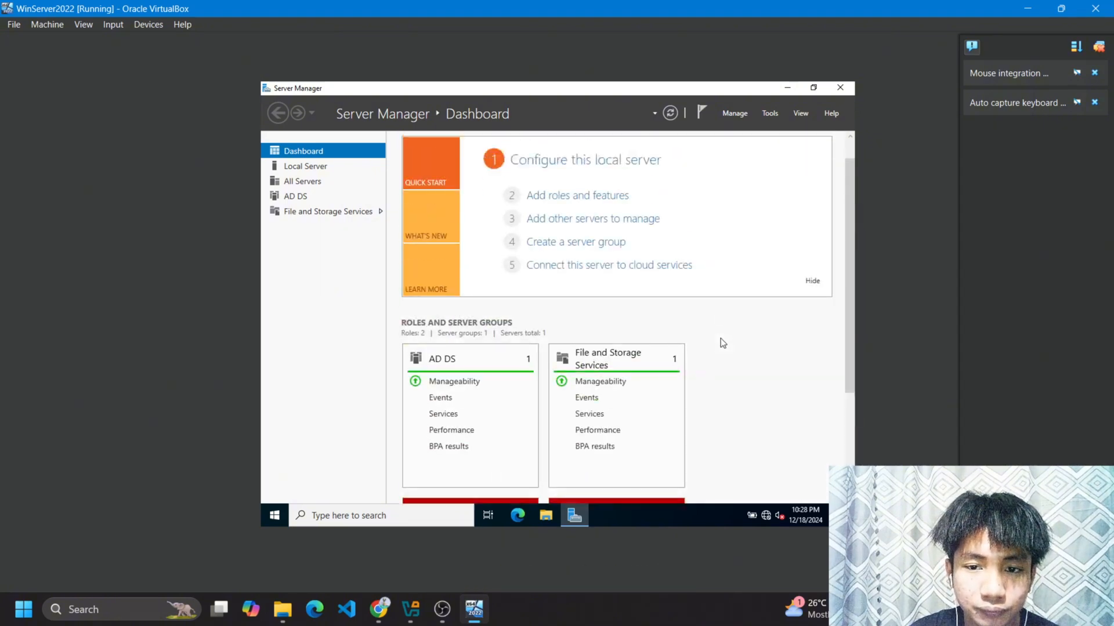
{"action": "scroll", "coordinate": [720, 338], "scroll_direction": "up", "scroll_amount": 1}
{"action": "scroll", "coordinate": [721, 338], "scroll_direction": "down", "scroll_amount": 7}
{"action": "scroll", "coordinate": [720, 338], "scroll_direction": "up", "scroll_amount": 7}
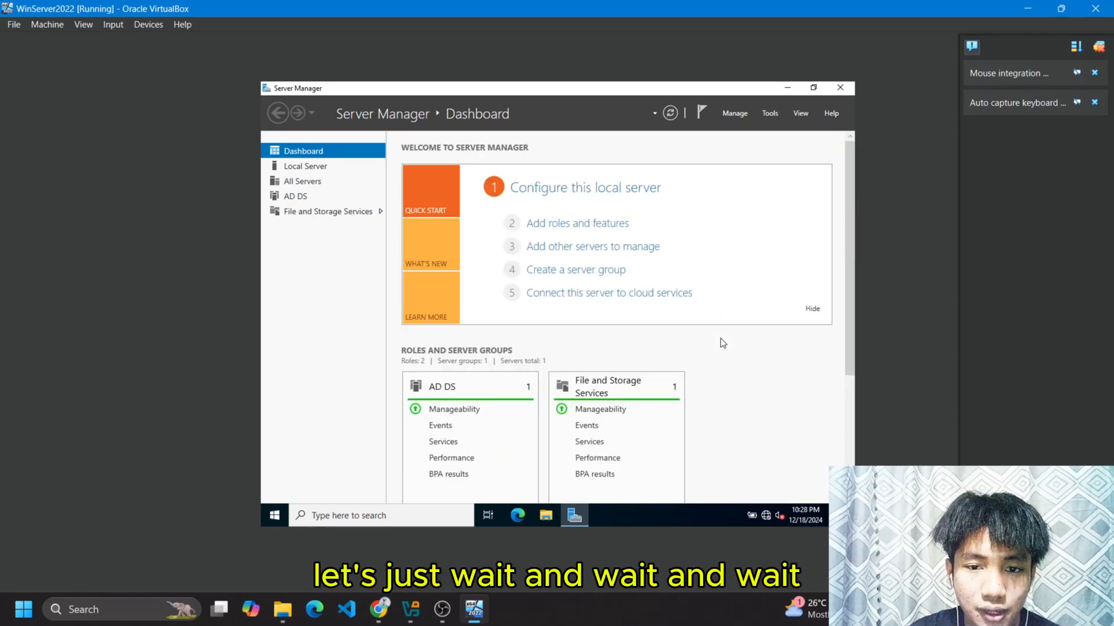
{"action": "scroll", "coordinate": [720, 338], "scroll_direction": "down", "scroll_amount": 7}
{"action": "scroll", "coordinate": [721, 339], "scroll_direction": "up", "scroll_amount": 7}
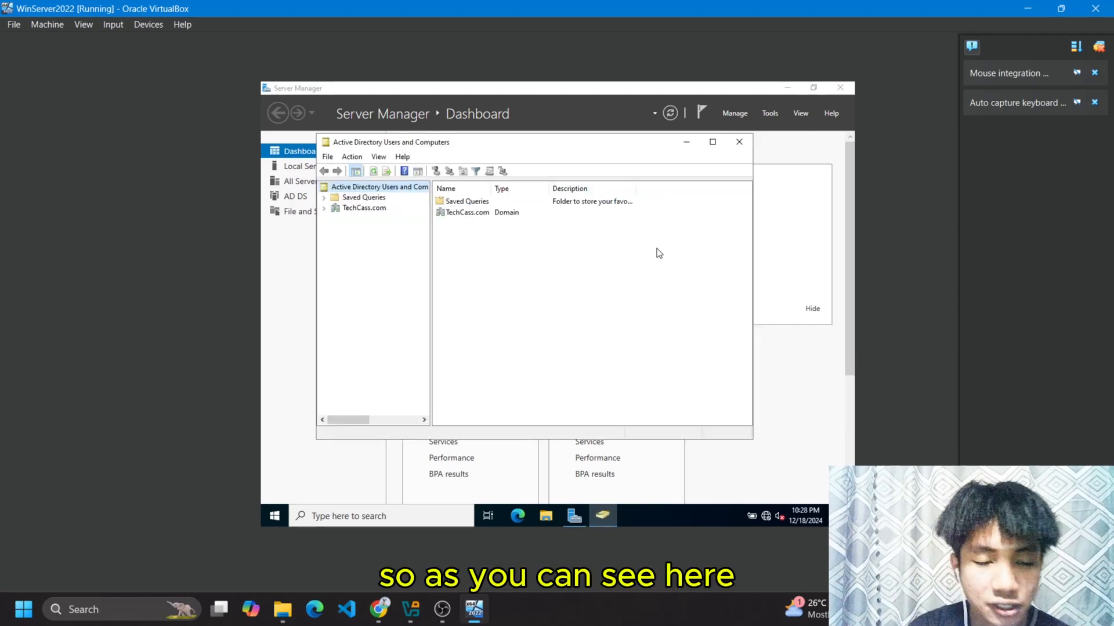
Select TechCass.com in the tree to show Builtin, Computers and Users, then close the console.
{"action": "left_click", "coordinate": [374, 198]}
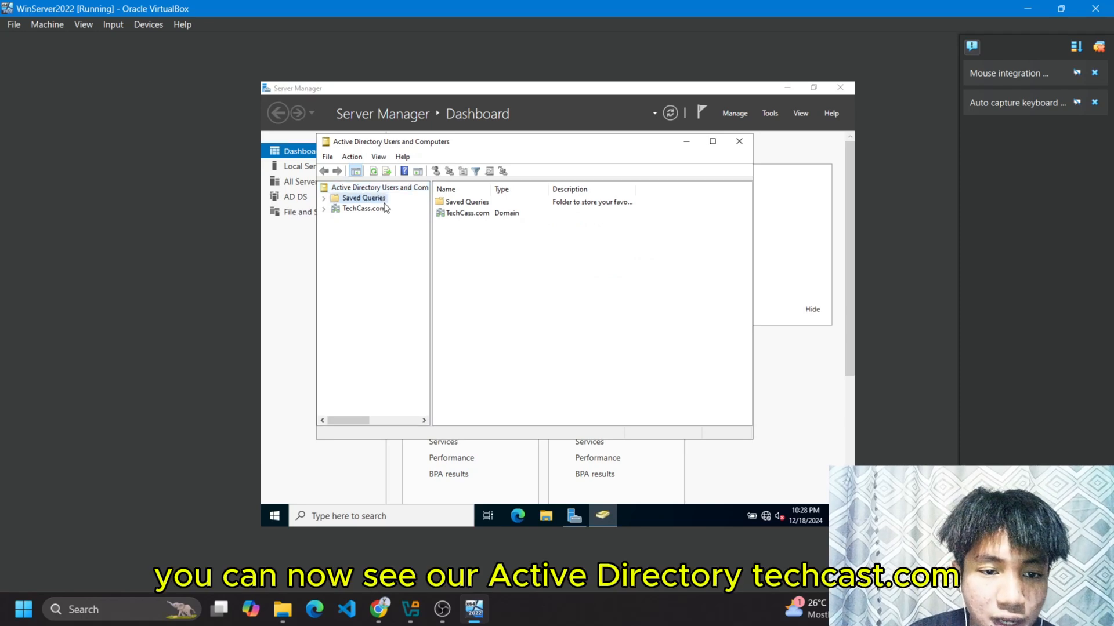
{"action": "left_click", "coordinate": [380, 209]}
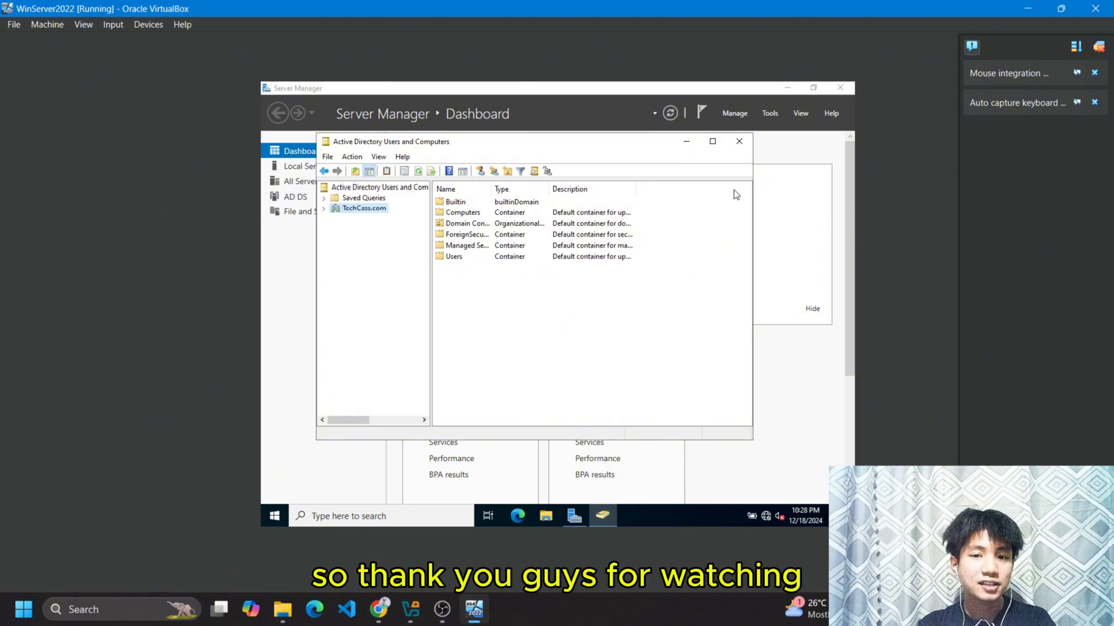
{"action": "left_click", "coordinate": [740, 145]}
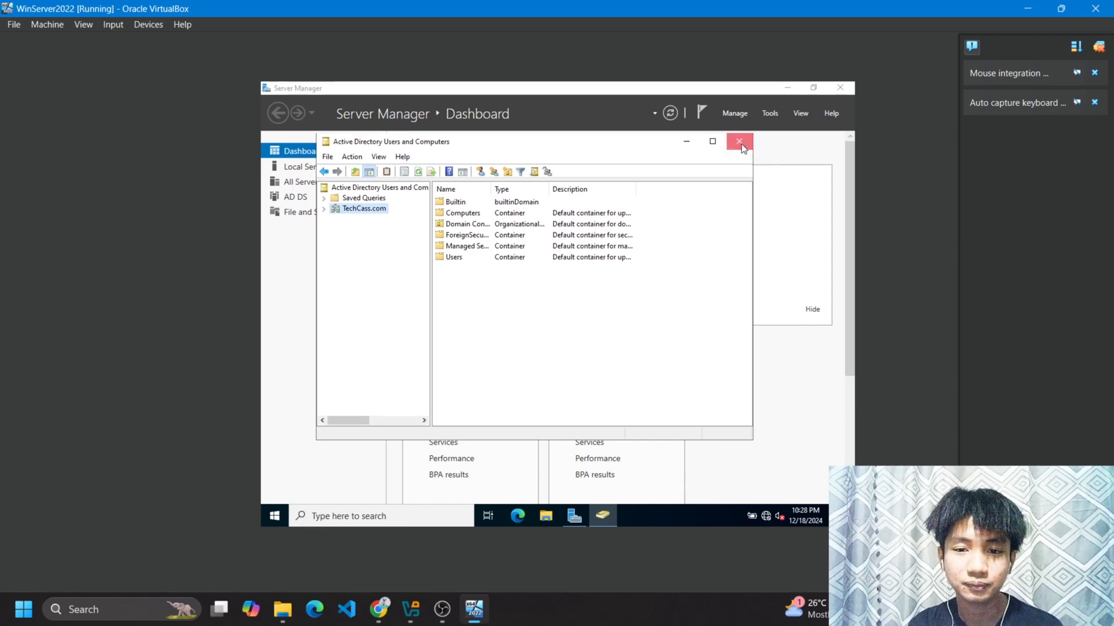